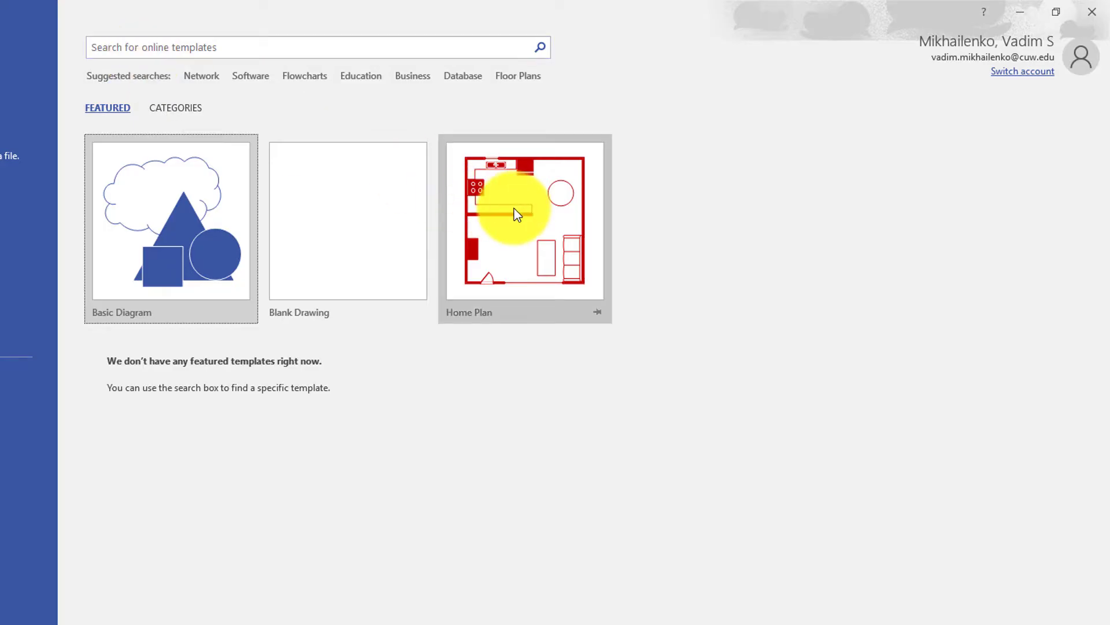
Create a new drawing from the Home Plan template and browse its Walls, Shell and Structure shapes
{"action": "left_click", "coordinate": [515, 234]}
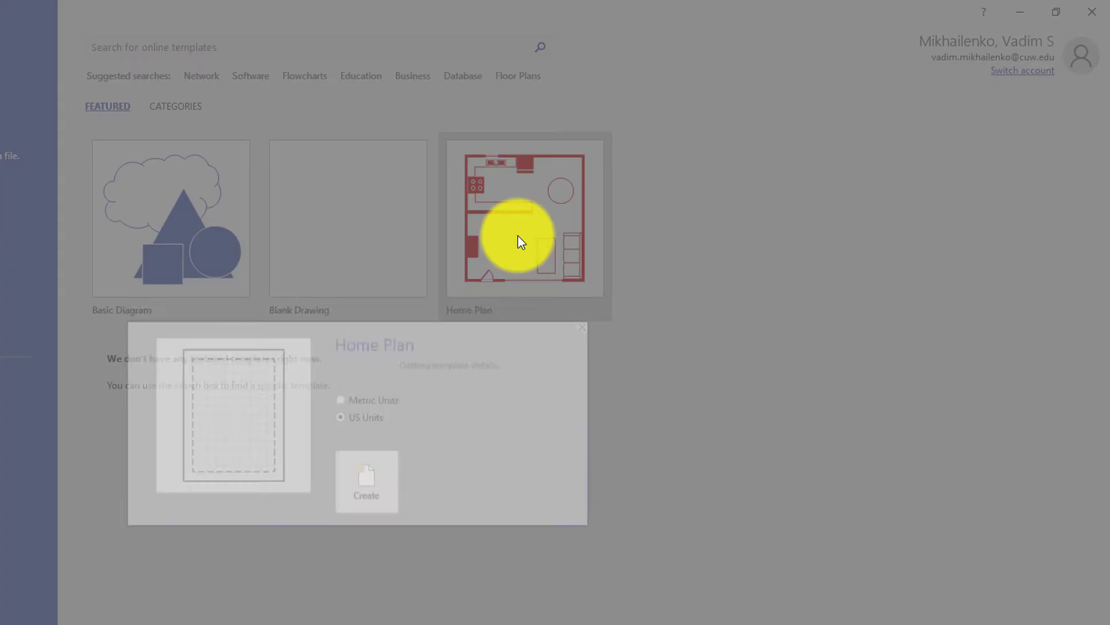
{"action": "left_click", "coordinate": [382, 514]}
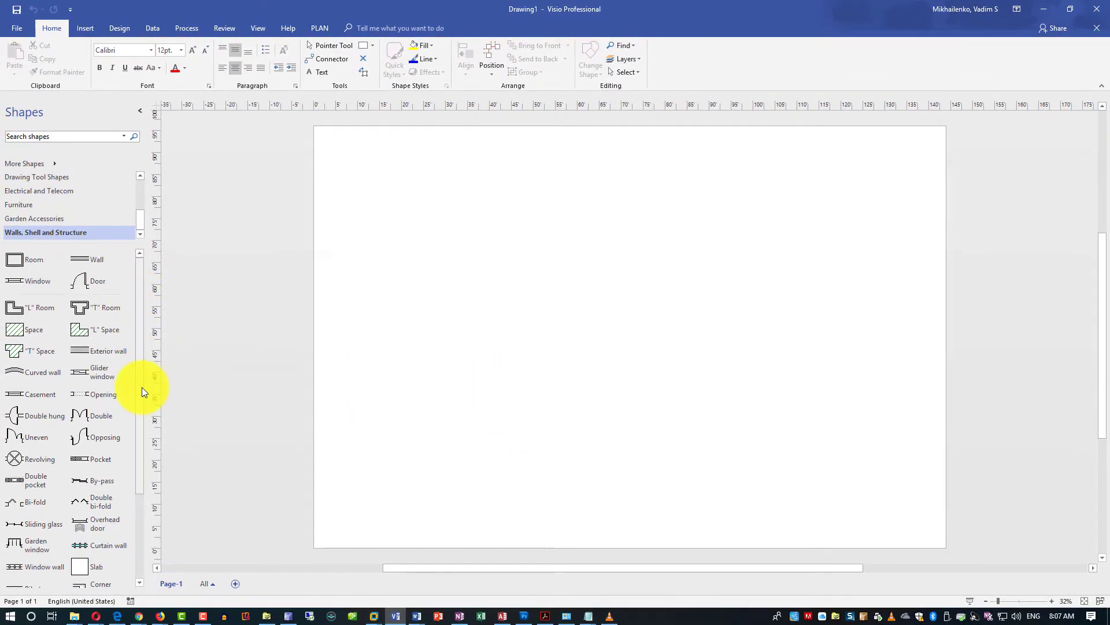
{"action": "scroll", "coordinate": [142, 423], "scroll_direction": "down", "scroll_amount": 1}
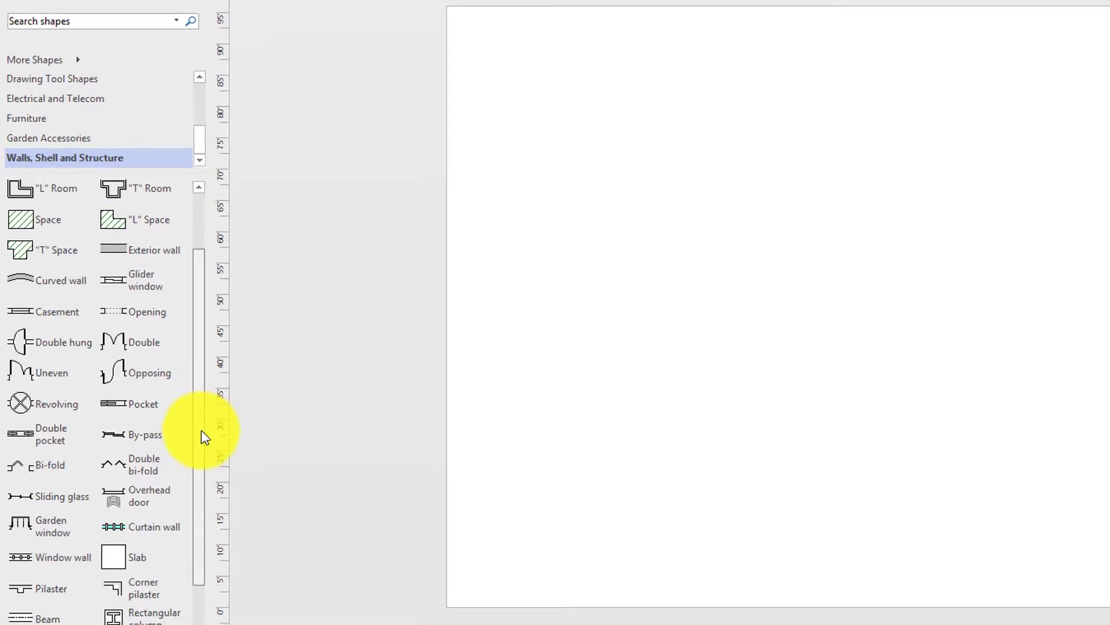
{"action": "scroll", "coordinate": [202, 435], "scroll_direction": "down", "scroll_amount": 2}
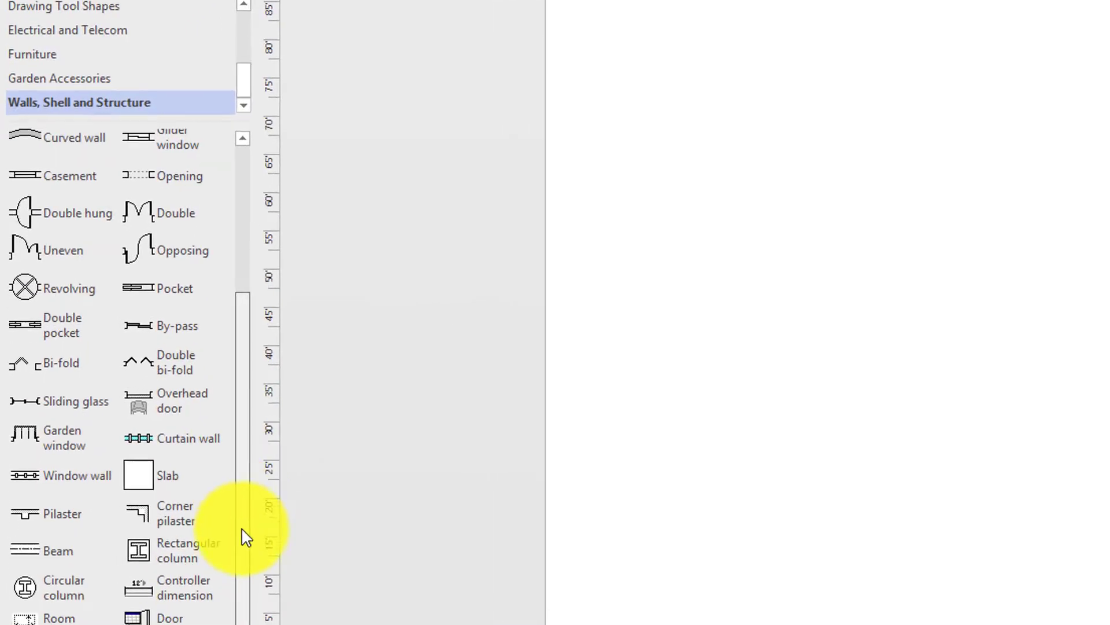
{"action": "scroll", "coordinate": [204, 442], "scroll_direction": "up", "scroll_amount": 3}
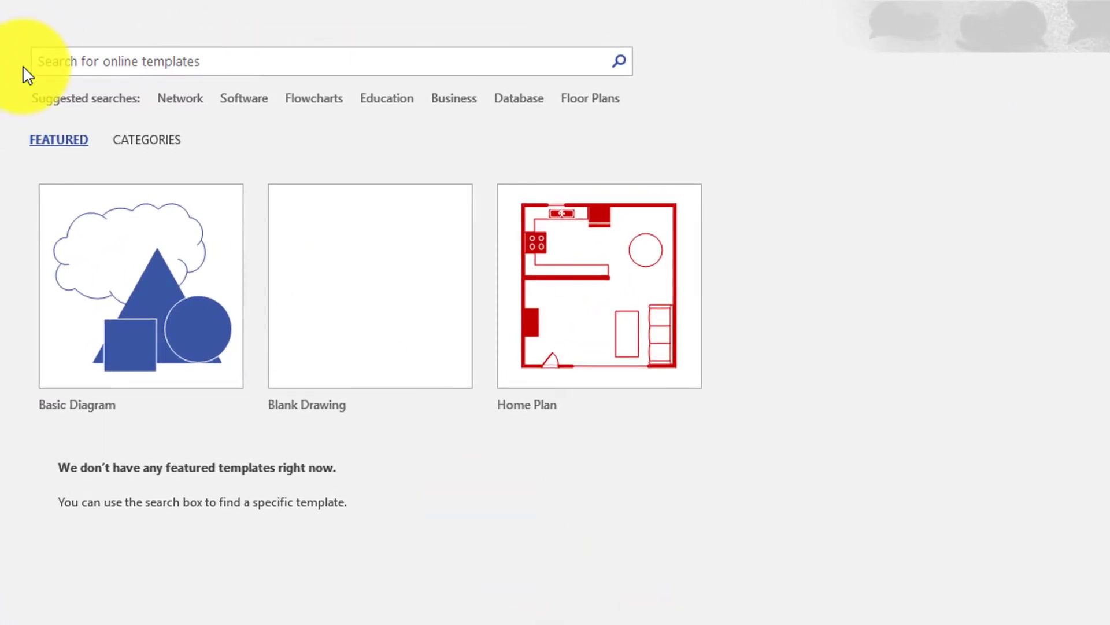
Search online templates for 'floor plan' to list the 14 Floor Plans results
{"action": "left_click", "coordinate": [58, 65]}
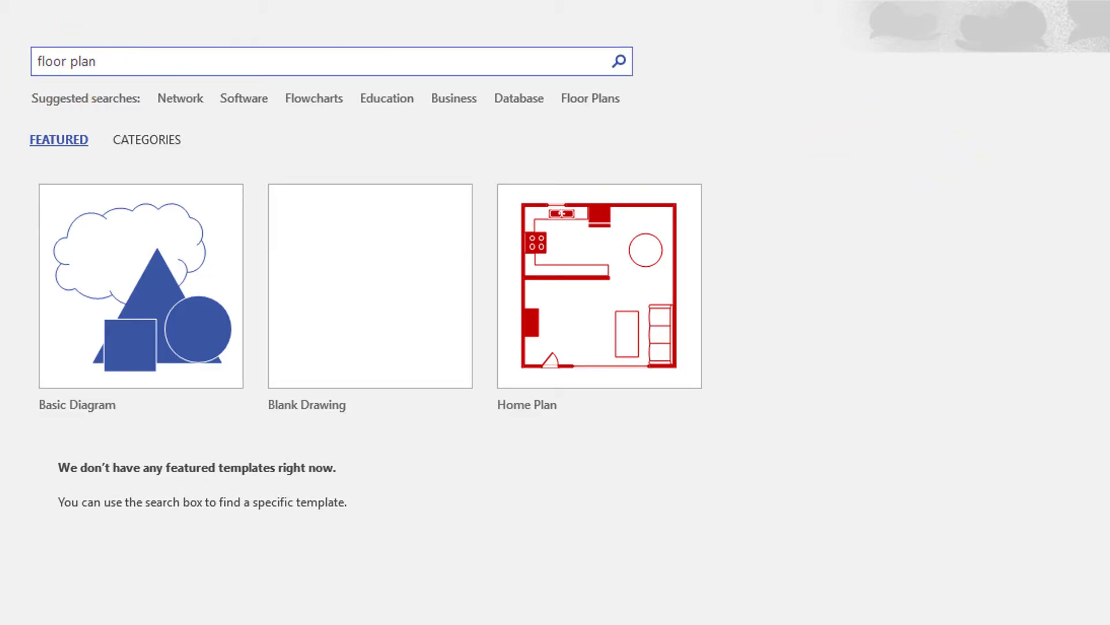
{"action": "triple_click", "coordinate": [119, 61]}
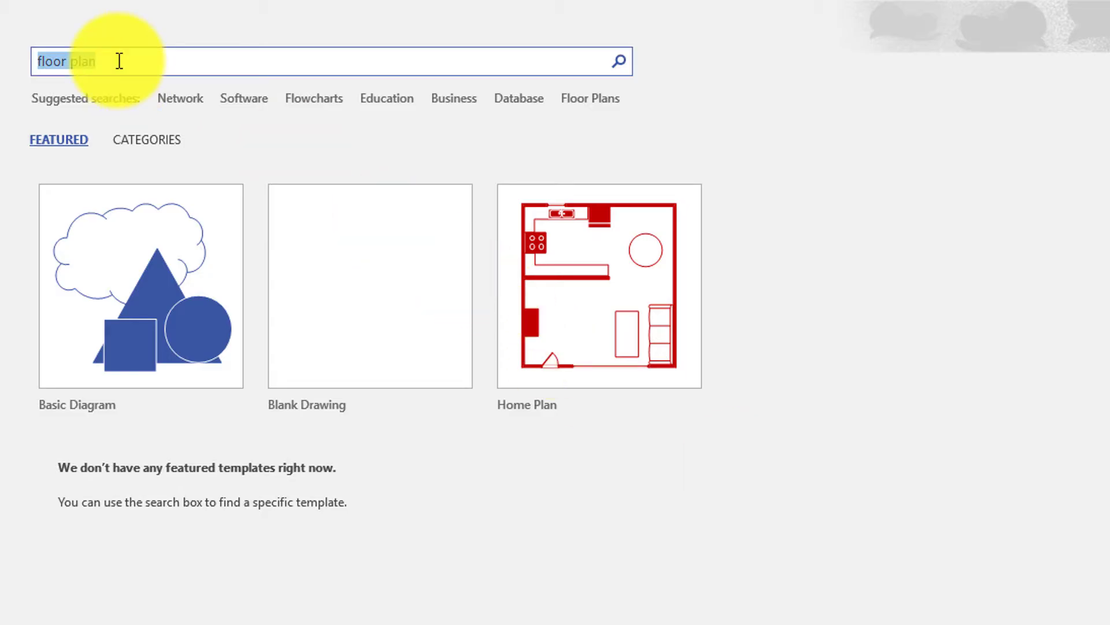
{"action": "key", "text": "Return"}
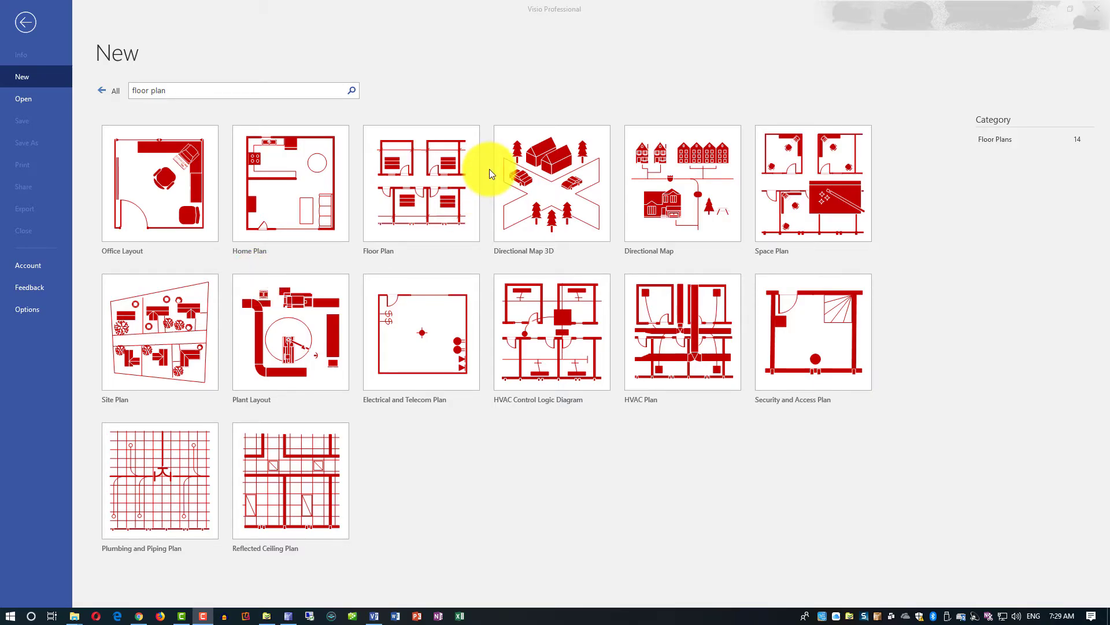
Create a Floor Plan drawing and browse its stencils, ending on Walls, Shell and Structure
{"action": "left_click", "coordinate": [428, 204]}
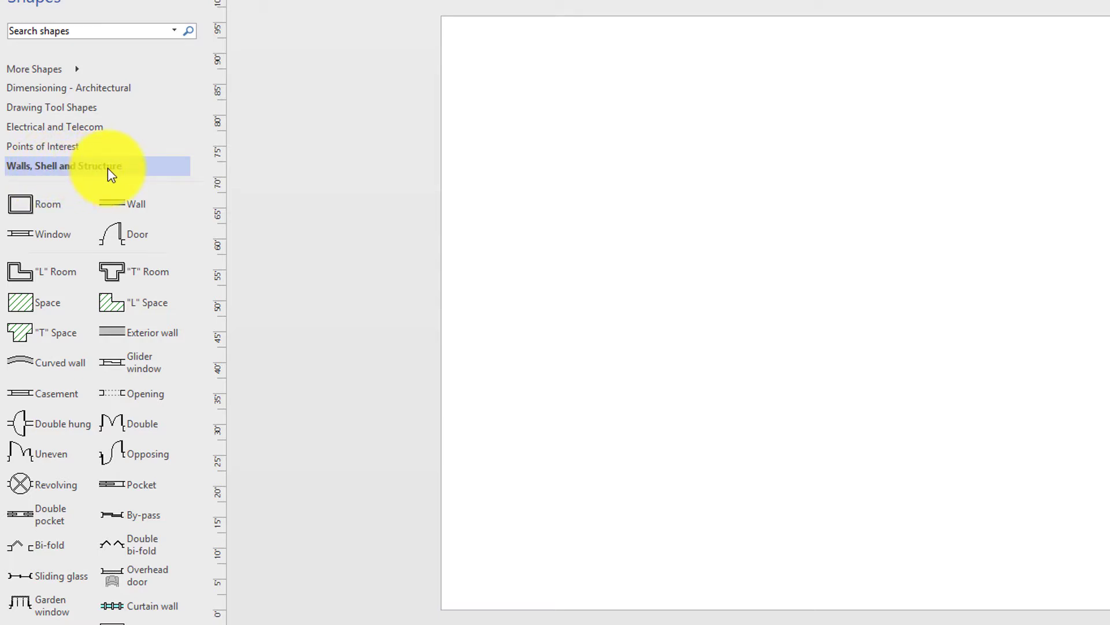
{"action": "left_click", "coordinate": [63, 147]}
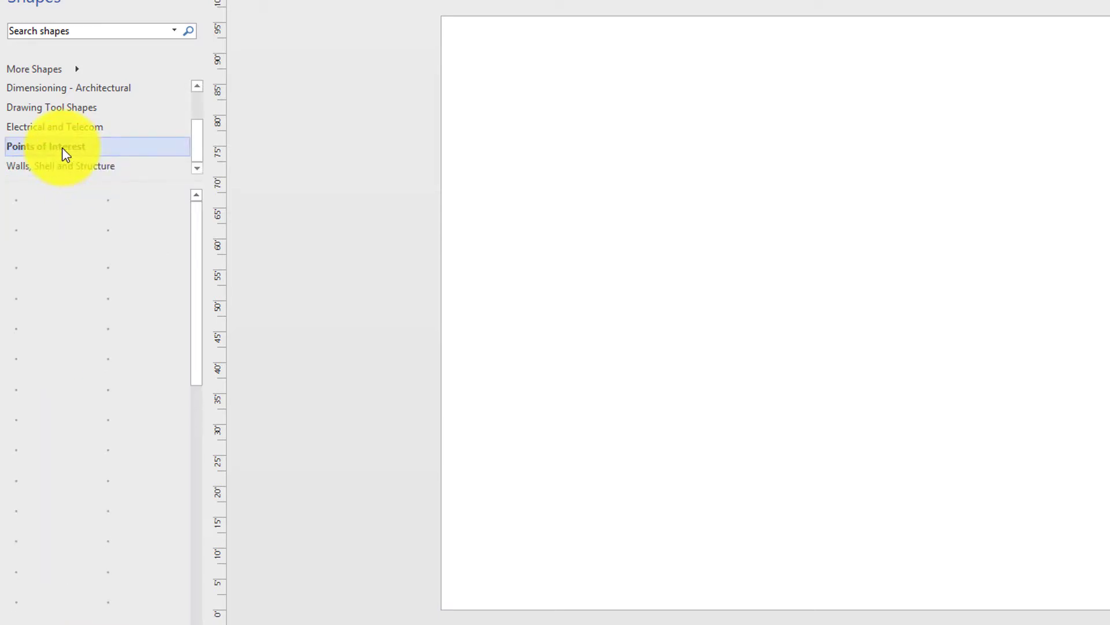
{"action": "left_click", "coordinate": [58, 131]}
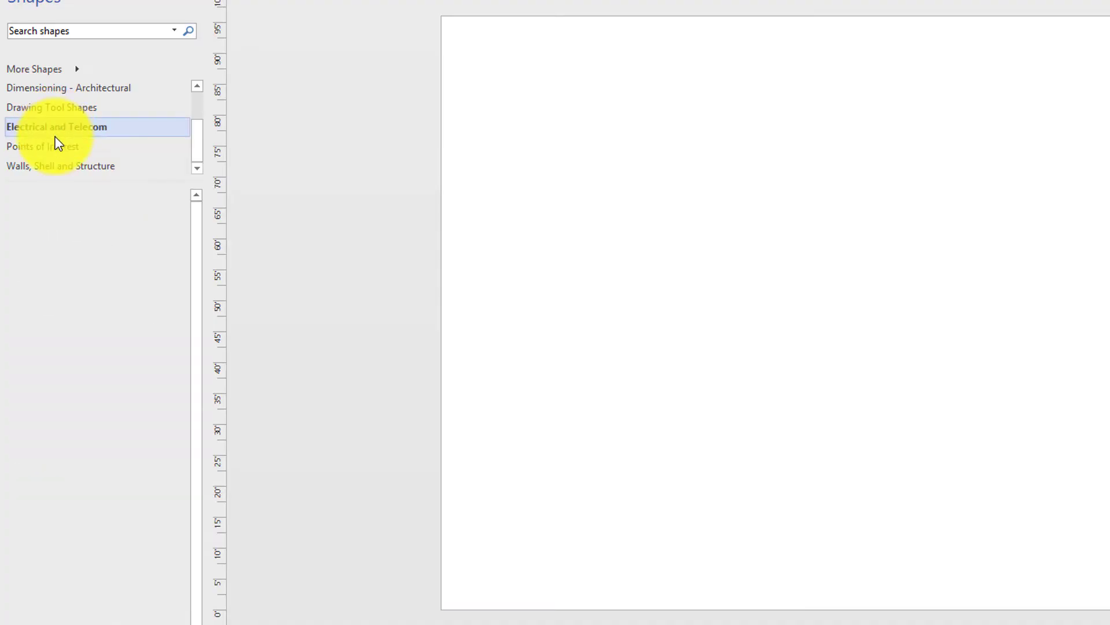
{"action": "left_click", "coordinate": [54, 108]}
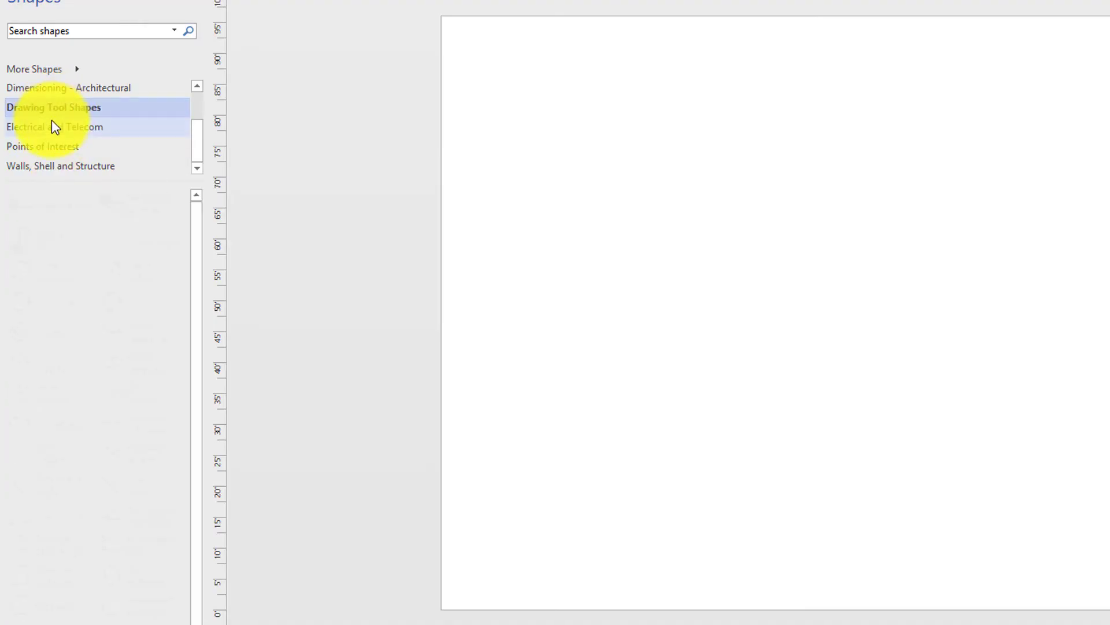
{"action": "left_click", "coordinate": [53, 88]}
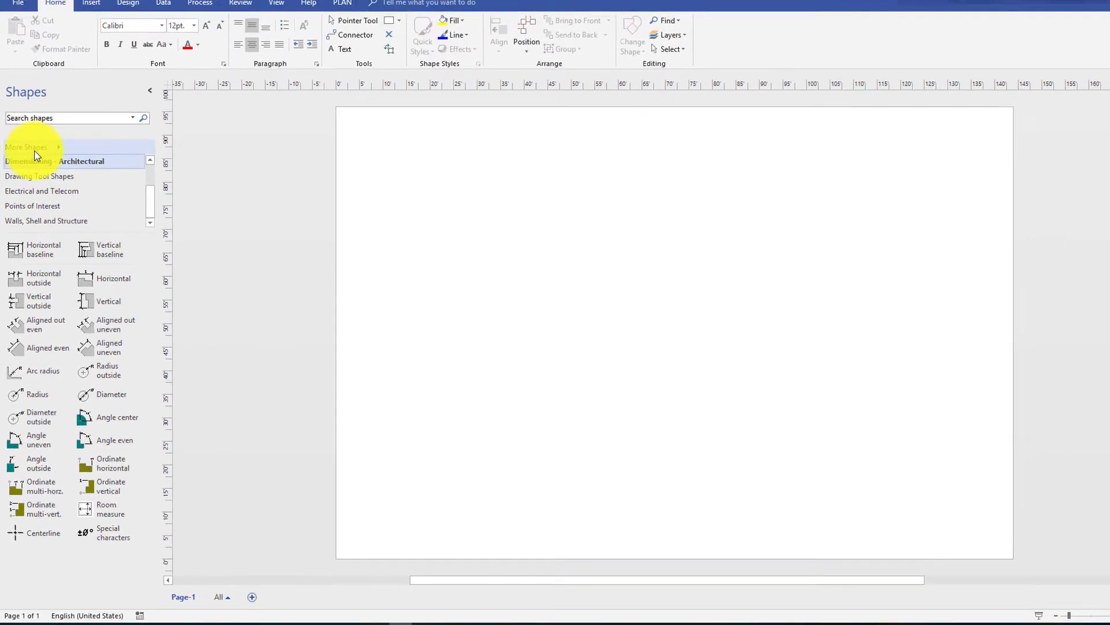
{"action": "left_click", "coordinate": [34, 150]}
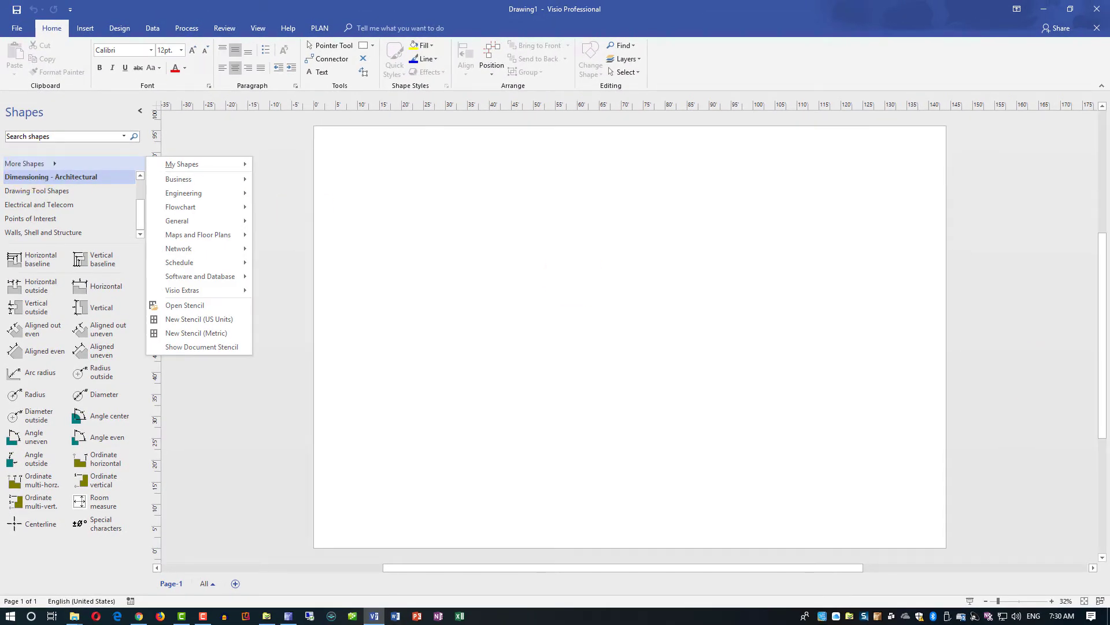
{"action": "left_click", "coordinate": [43, 232]}
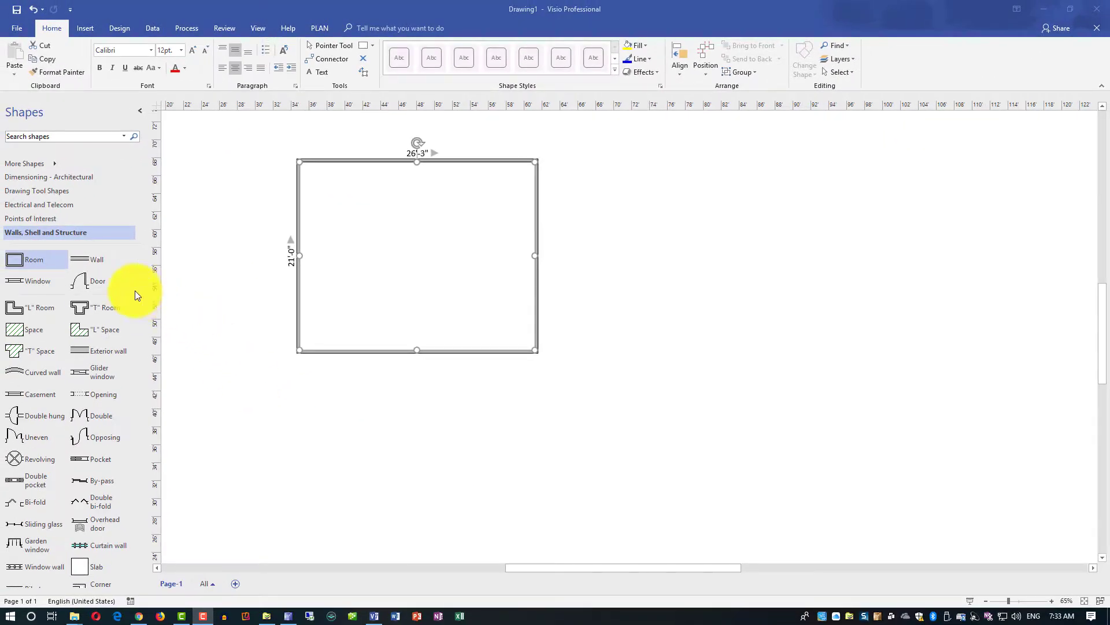
Place a Door in the room's right wall and resize it to about 3'-3" wide
{"action": "left_click", "coordinate": [82, 284]}
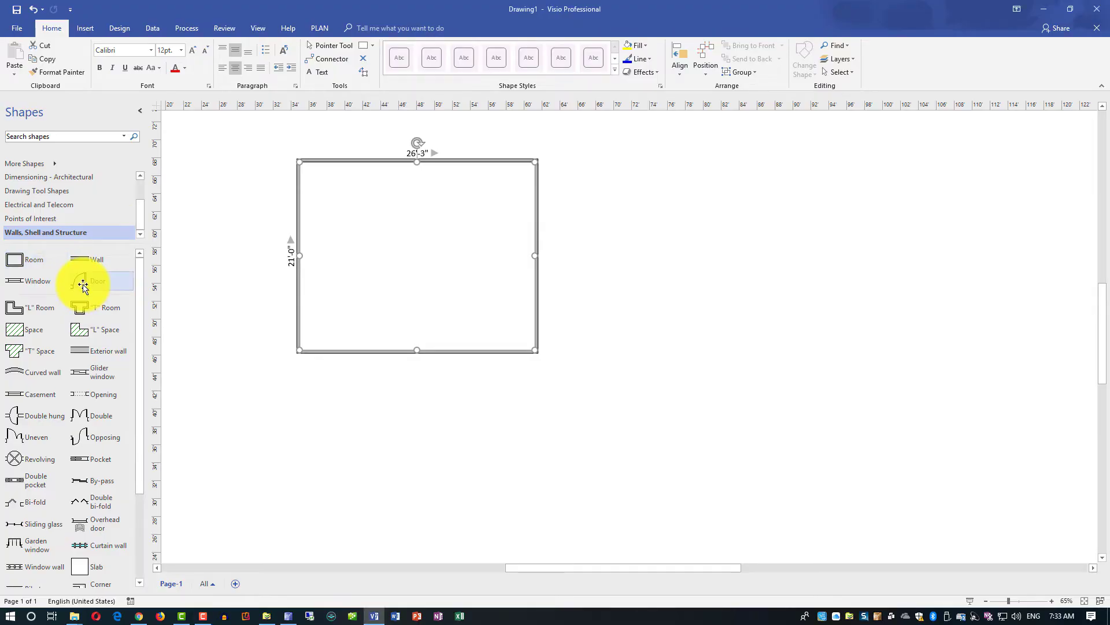
{"action": "left_click_drag", "start_coordinate": [82, 284], "coordinate": [533, 250]}
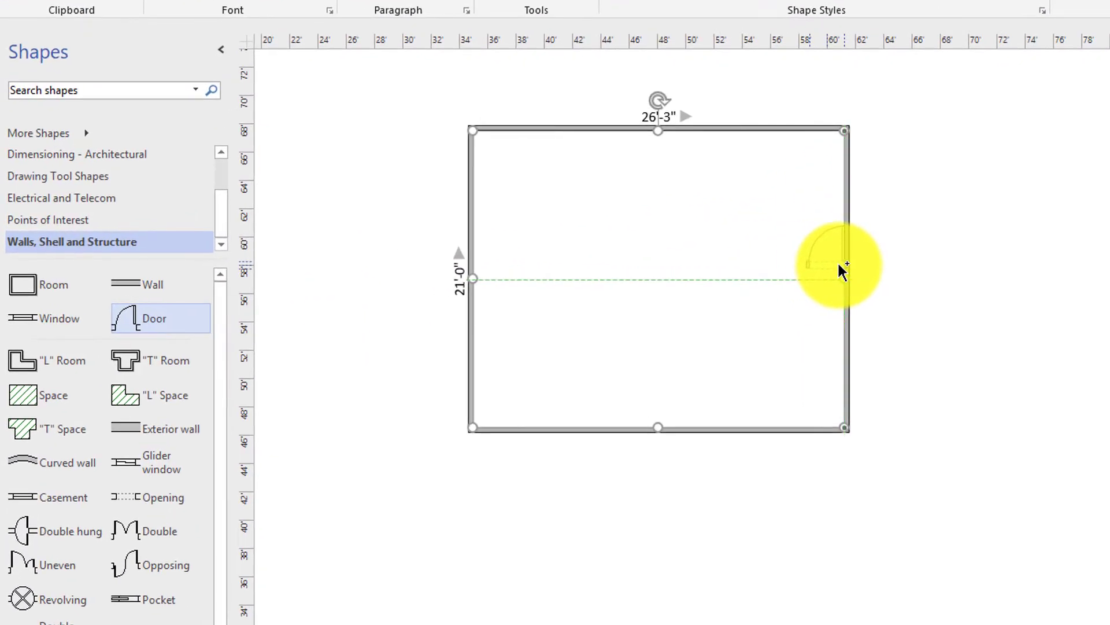
{"action": "left_click_drag", "start_coordinate": [843, 270], "coordinate": [845, 273]}
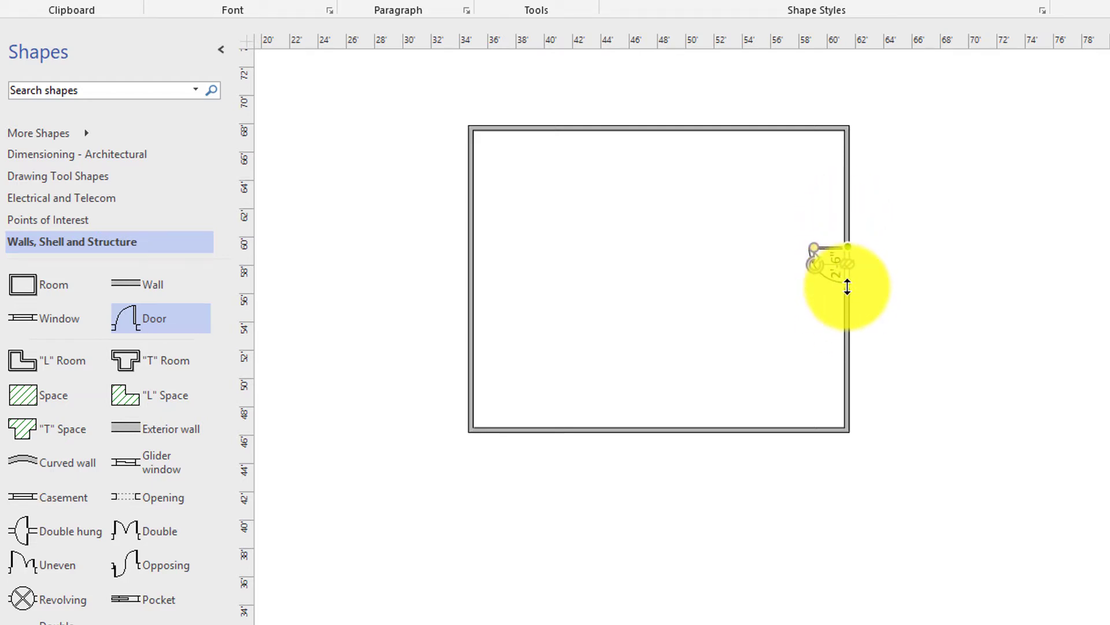
{"action": "left_click_drag", "start_coordinate": [847, 288], "coordinate": [847, 307]}
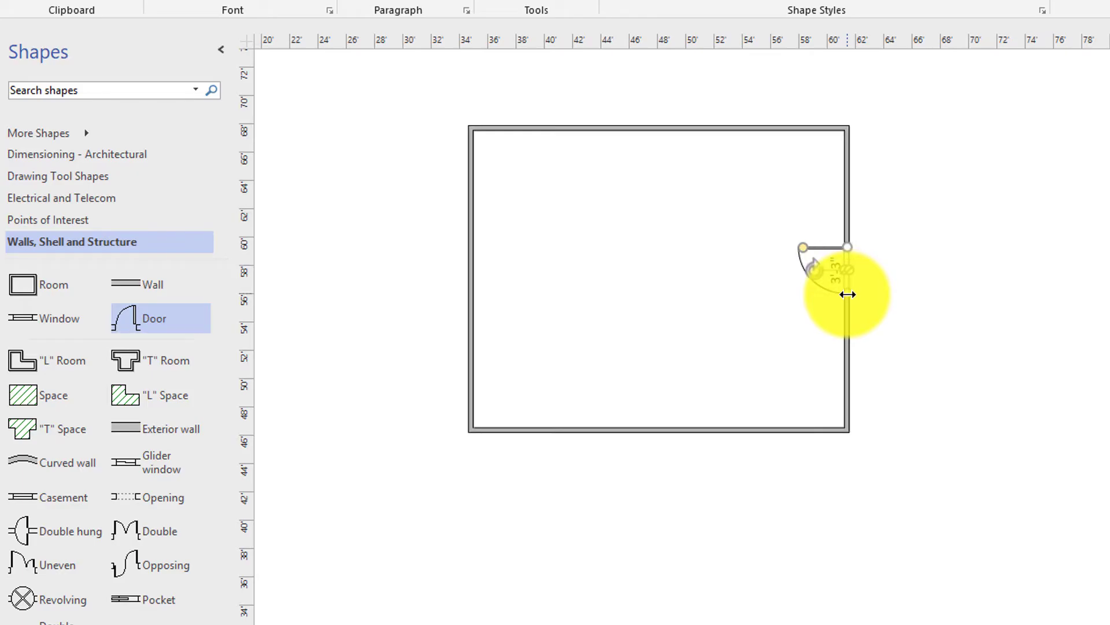
{"action": "left_click_drag", "start_coordinate": [848, 286], "coordinate": [843, 279]}
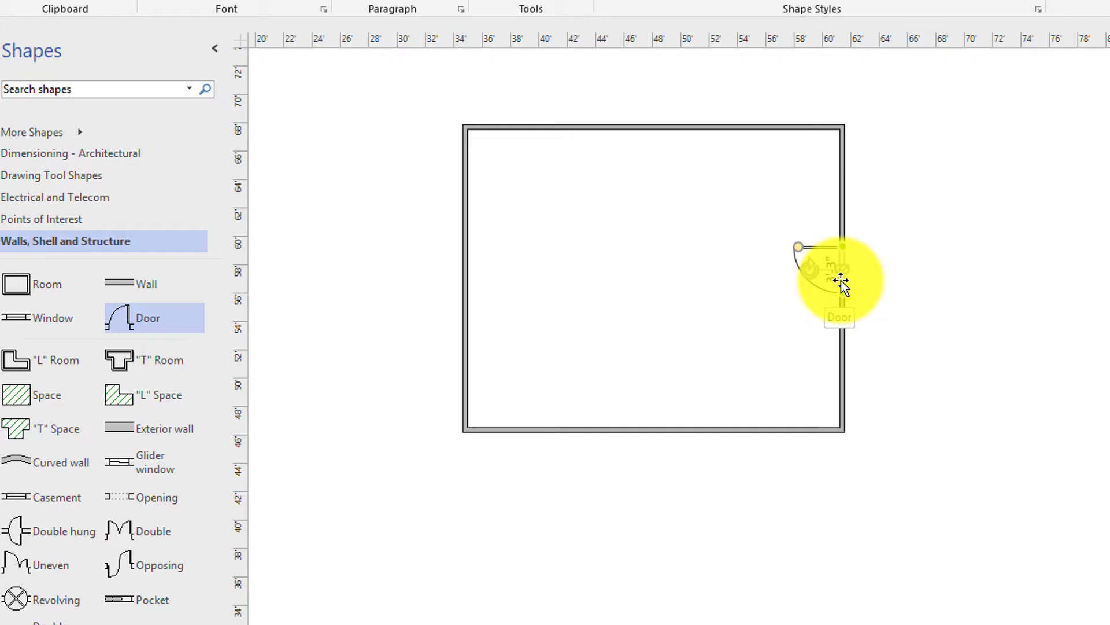
Set the right-wall door's Door width to exactly 3 ft. in its Shape Data
{"action": "right_click", "coordinate": [837, 281]}
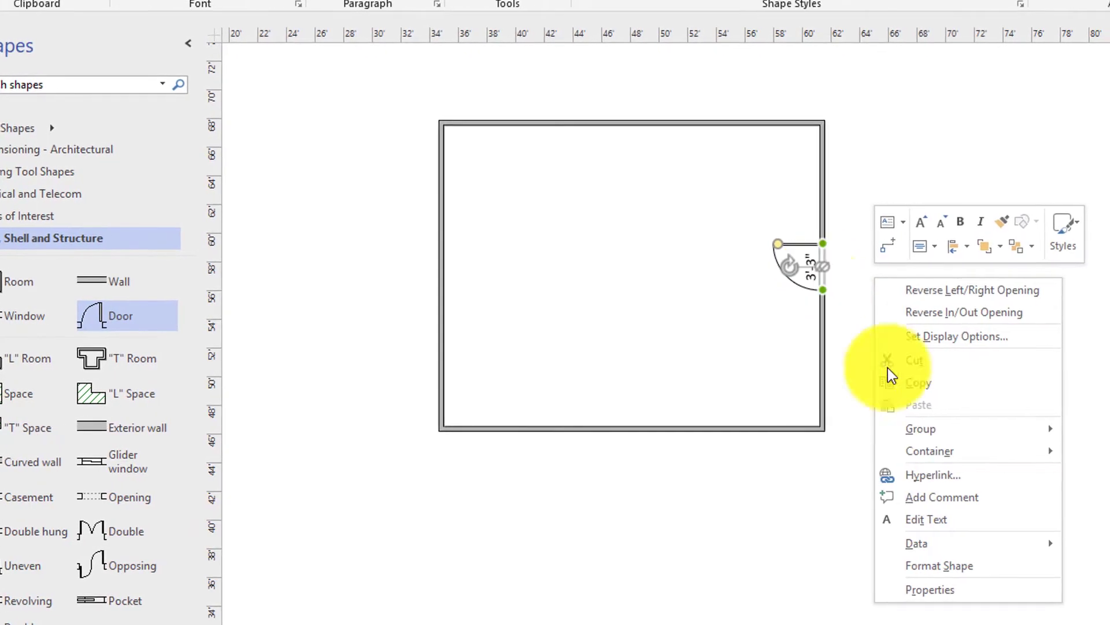
{"action": "left_click", "coordinate": [934, 582]}
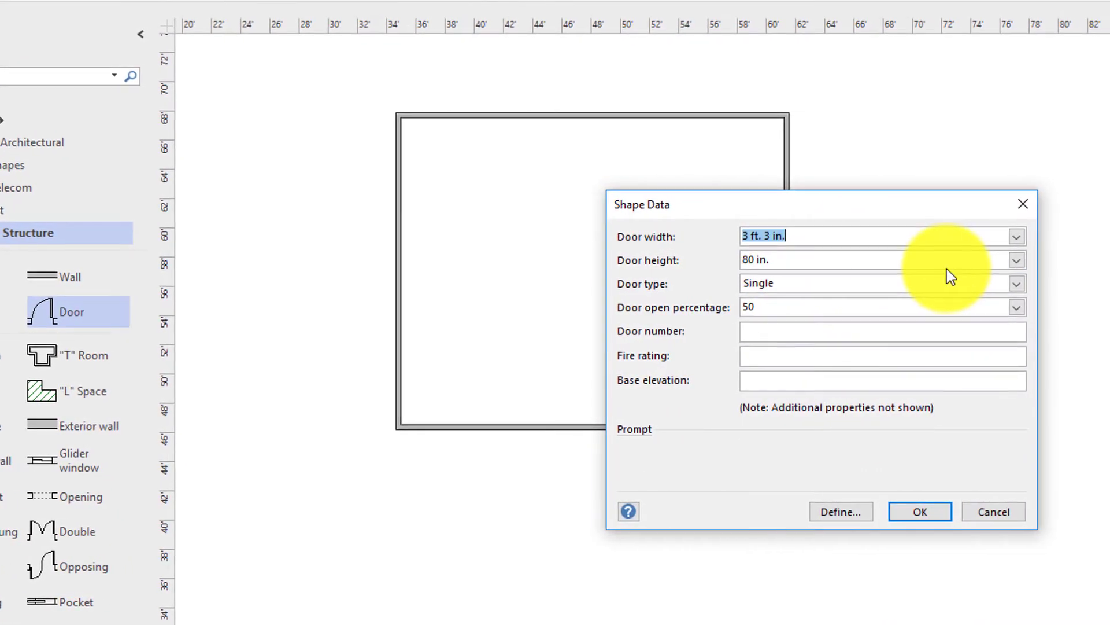
{"action": "key", "text": "End"}
{"action": "key", "text": "BackSpace"}
{"action": "key", "text": "BackSpace"}
{"action": "key", "text": "BackSpace"}
{"action": "key", "text": "BackSpace"}
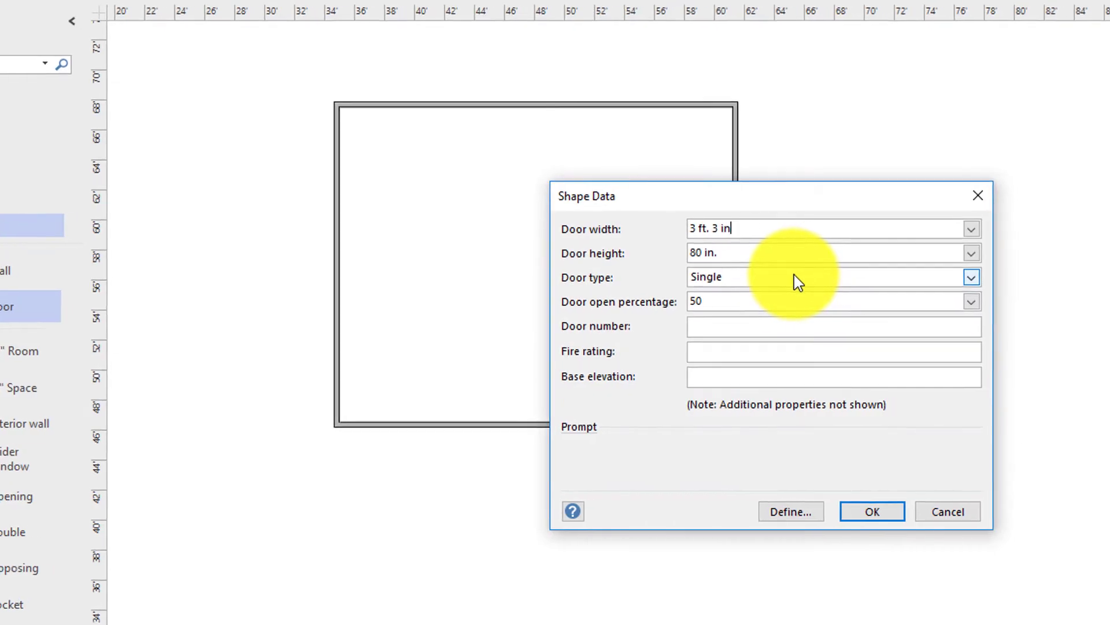
{"action": "key", "text": "BackSpace"}
{"action": "key", "text": "BackSpace"}
{"action": "key", "text": "Return"}
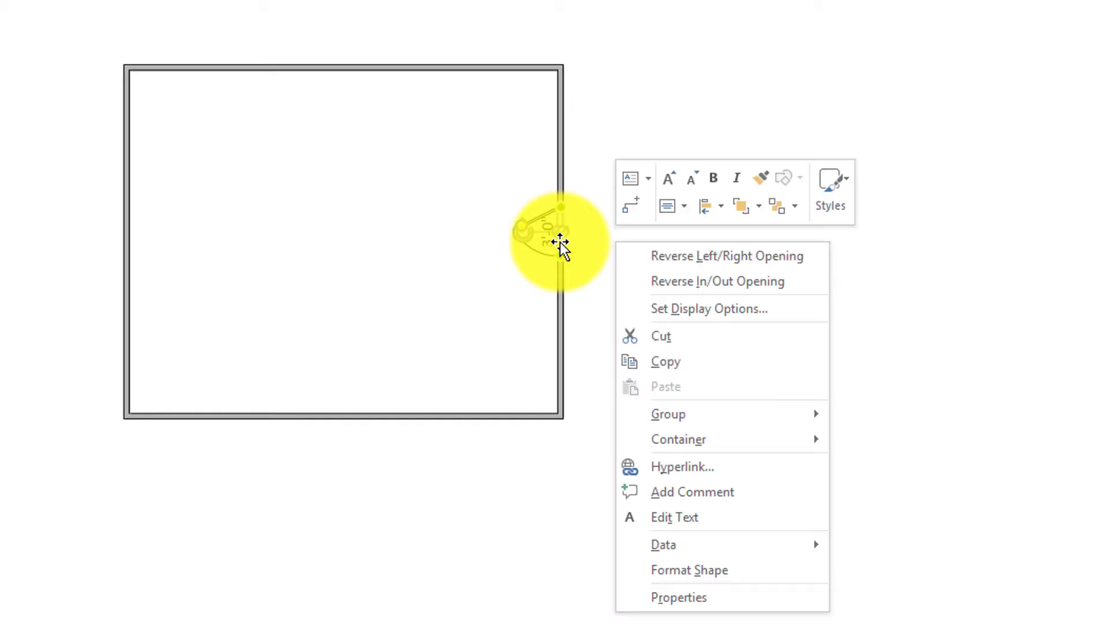
Reverse the right-wall door's left/right and in/out opening so it swings outward
{"action": "left_click", "coordinate": [760, 256]}
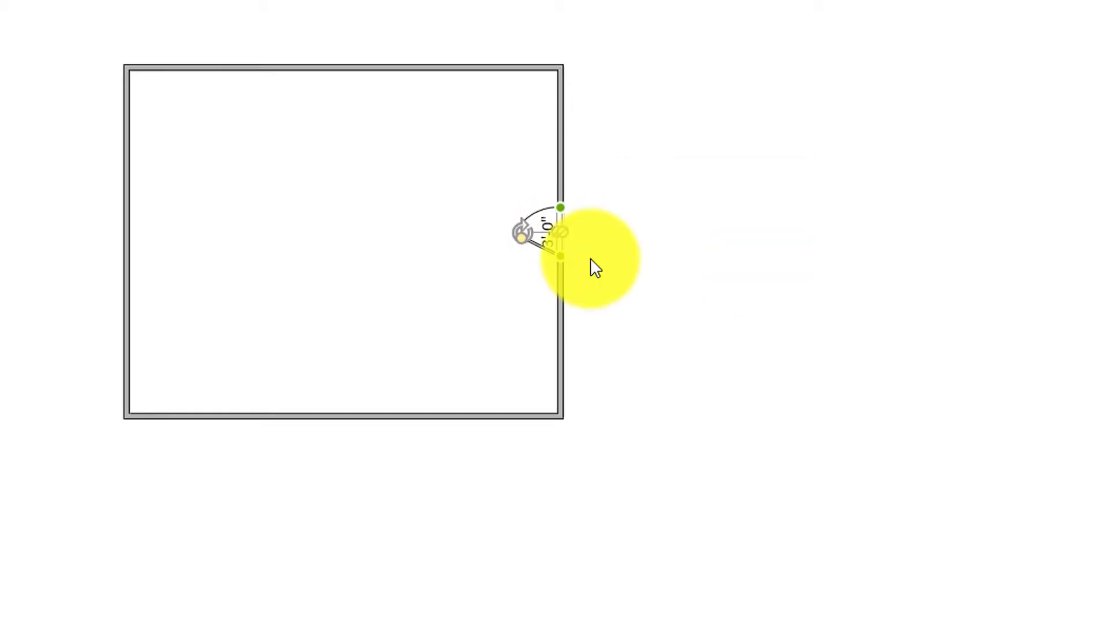
{"action": "right_click", "coordinate": [560, 236]}
{"action": "left_click", "coordinate": [678, 263]}
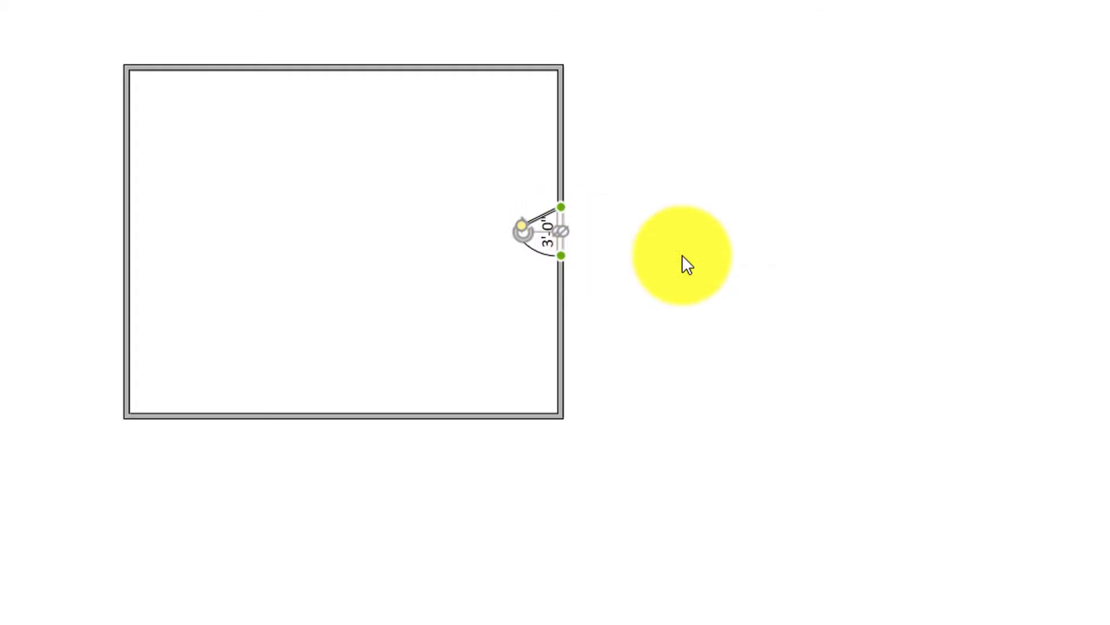
{"action": "right_click", "coordinate": [554, 240]}
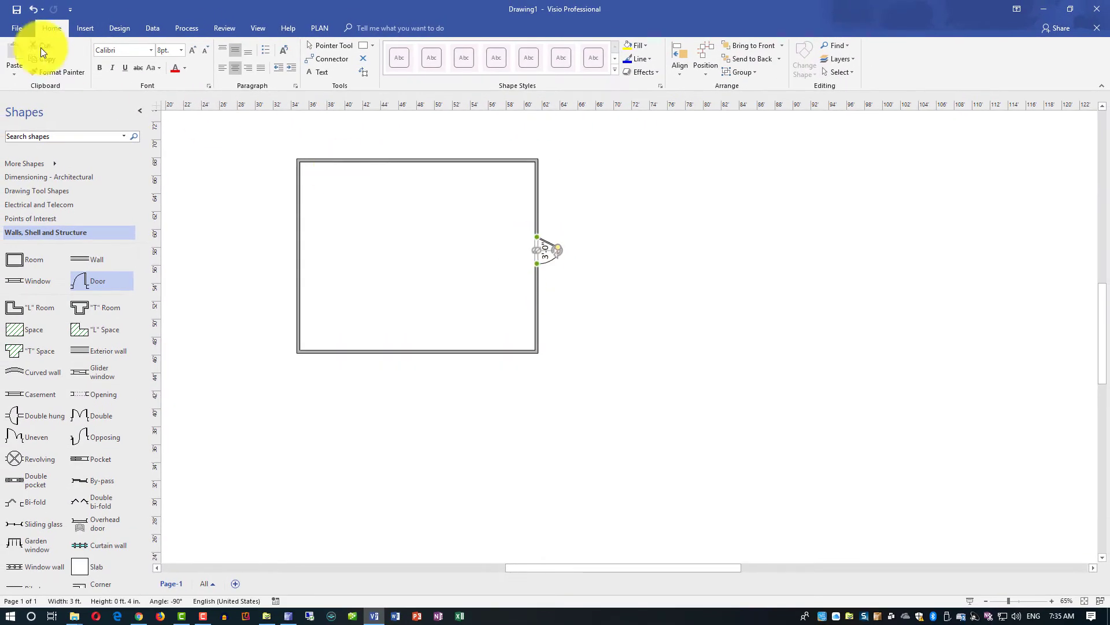
Copy the 3'-0" door and place the pasted copy in the room's left wall
{"action": "left_click", "coordinate": [40, 65]}
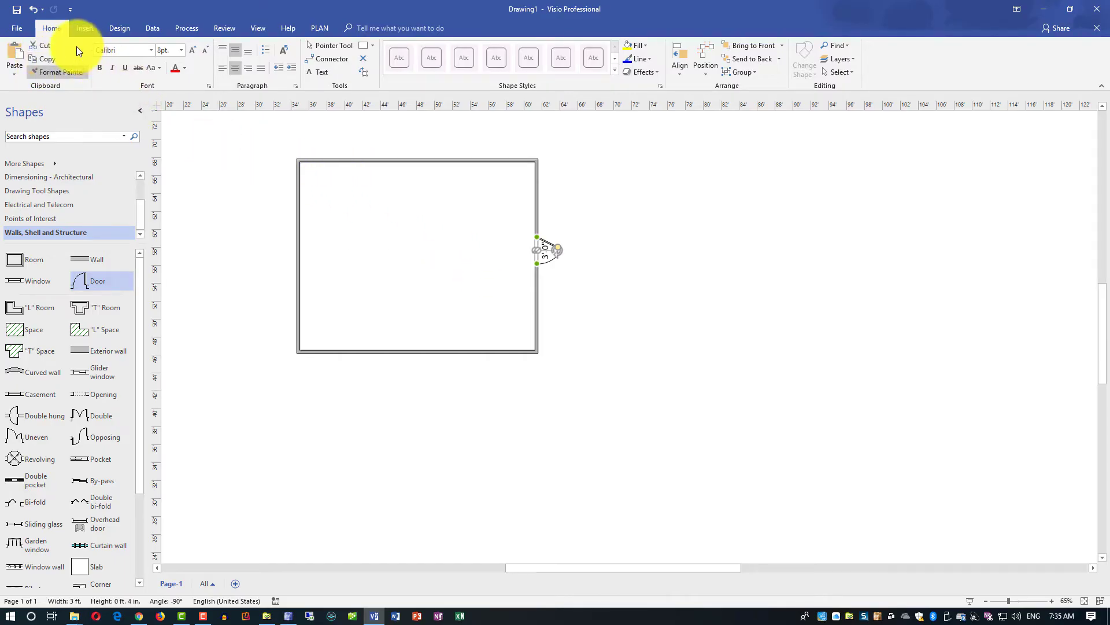
{"action": "left_click", "coordinate": [60, 73]}
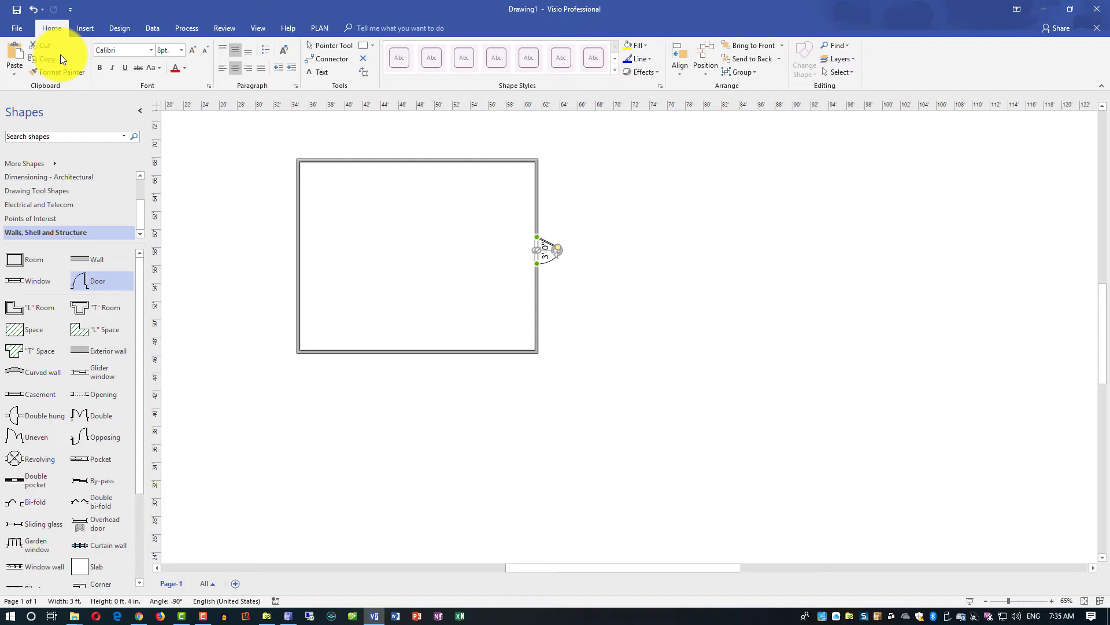
{"action": "left_click", "coordinate": [551, 248]}
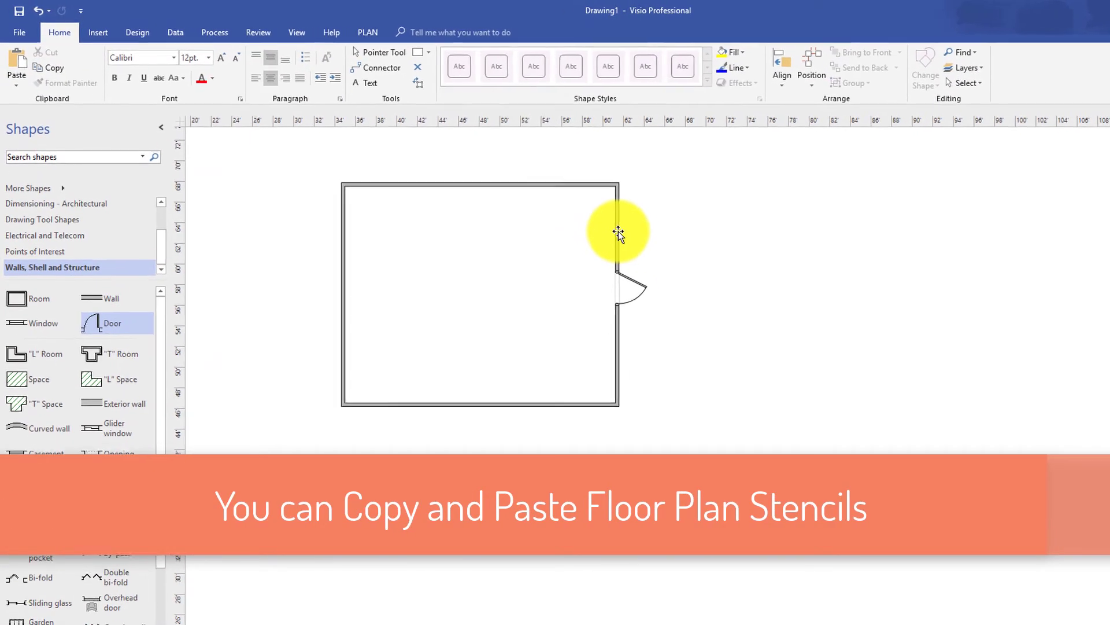
{"action": "left_click", "coordinate": [562, 232]}
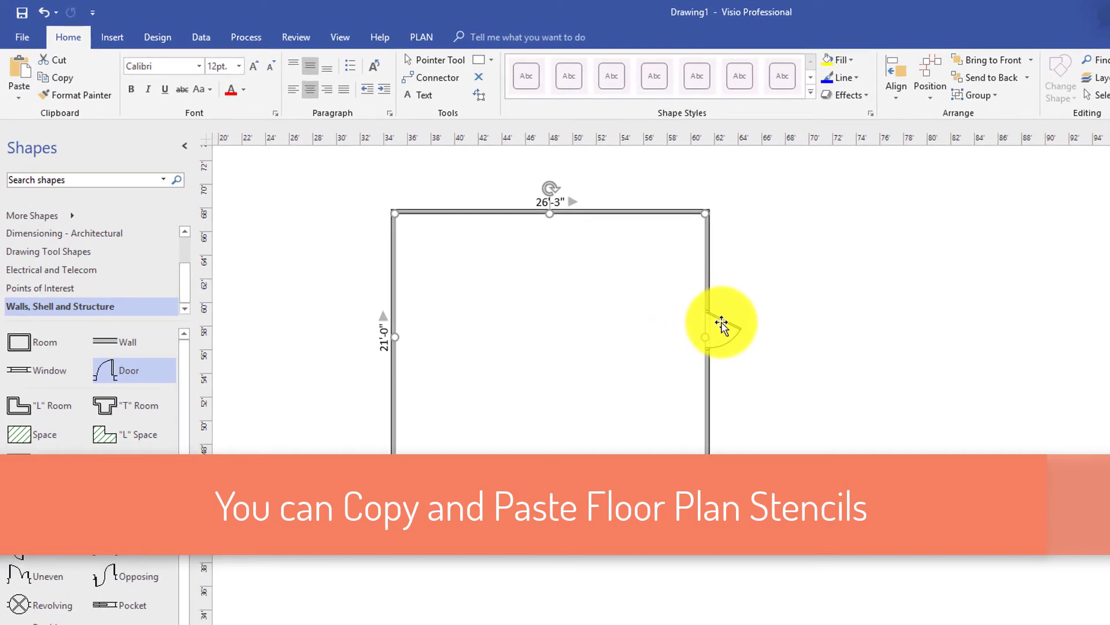
{"action": "left_click", "coordinate": [722, 326]}
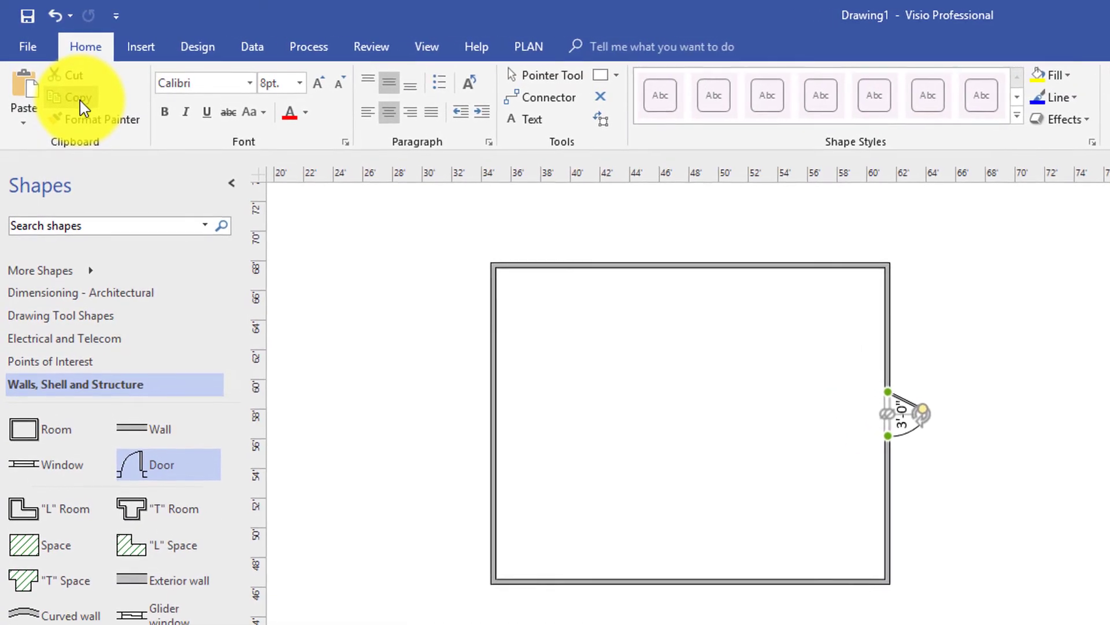
{"action": "left_click", "coordinate": [18, 102]}
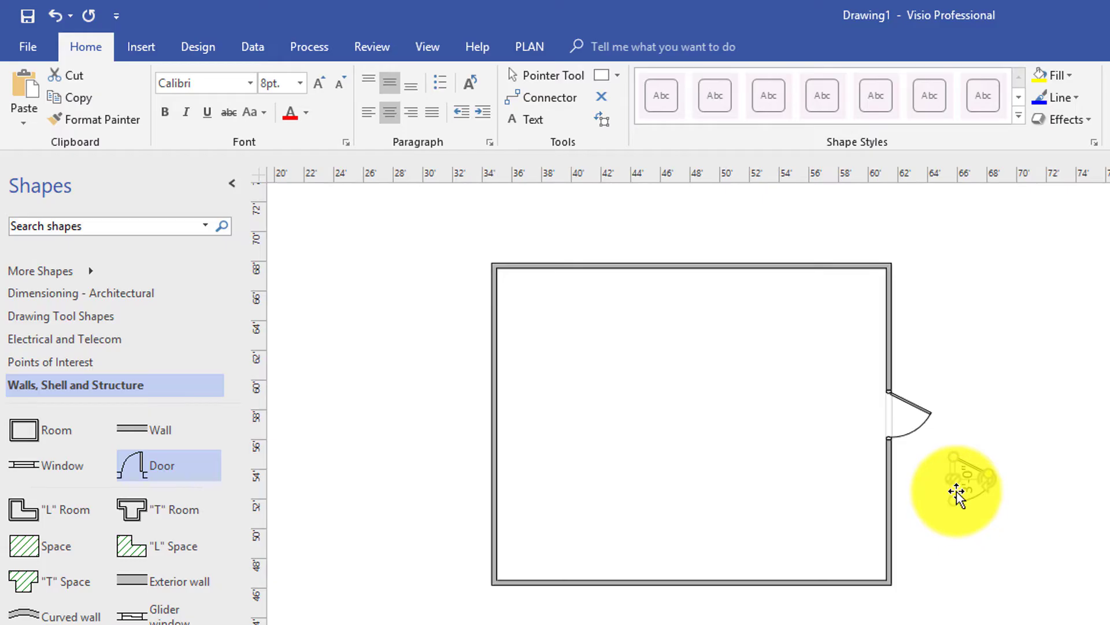
{"action": "left_click_drag", "start_coordinate": [957, 491], "coordinate": [510, 438]}
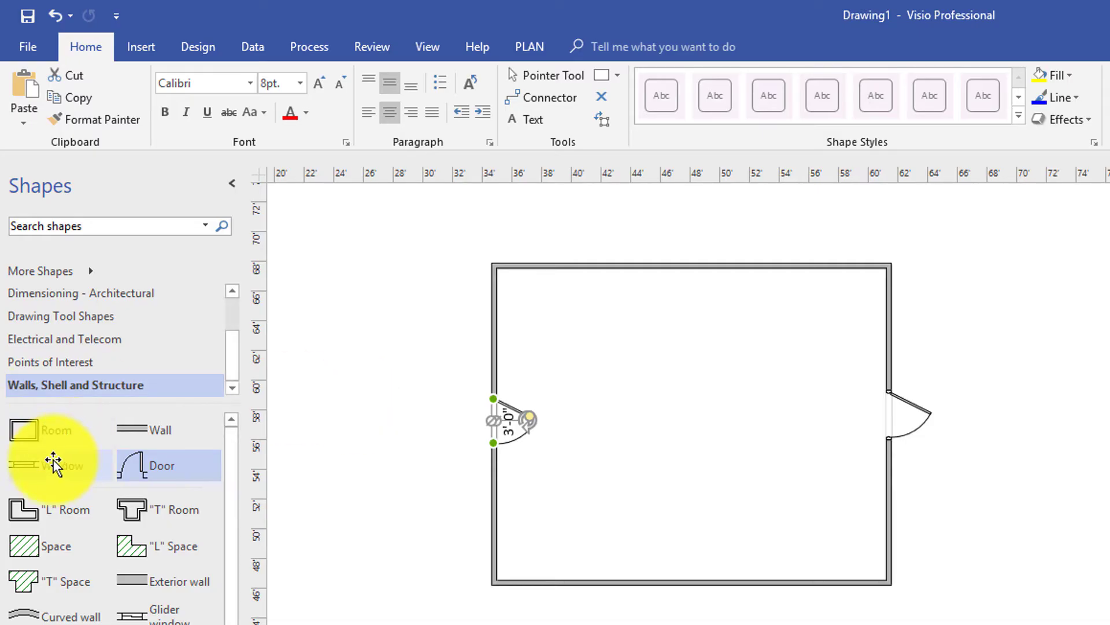
Add a window to the top wall, widened to 6'-6", and another to the bottom wall
{"action": "left_click", "coordinate": [24, 469]}
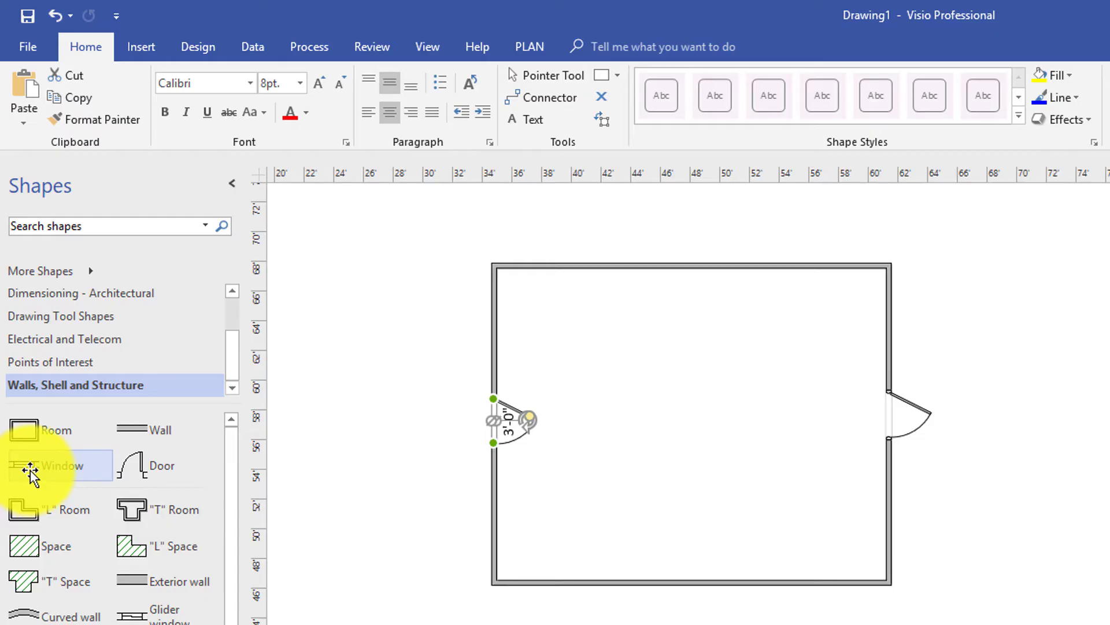
{"action": "left_click_drag", "start_coordinate": [30, 473], "coordinate": [748, 266]}
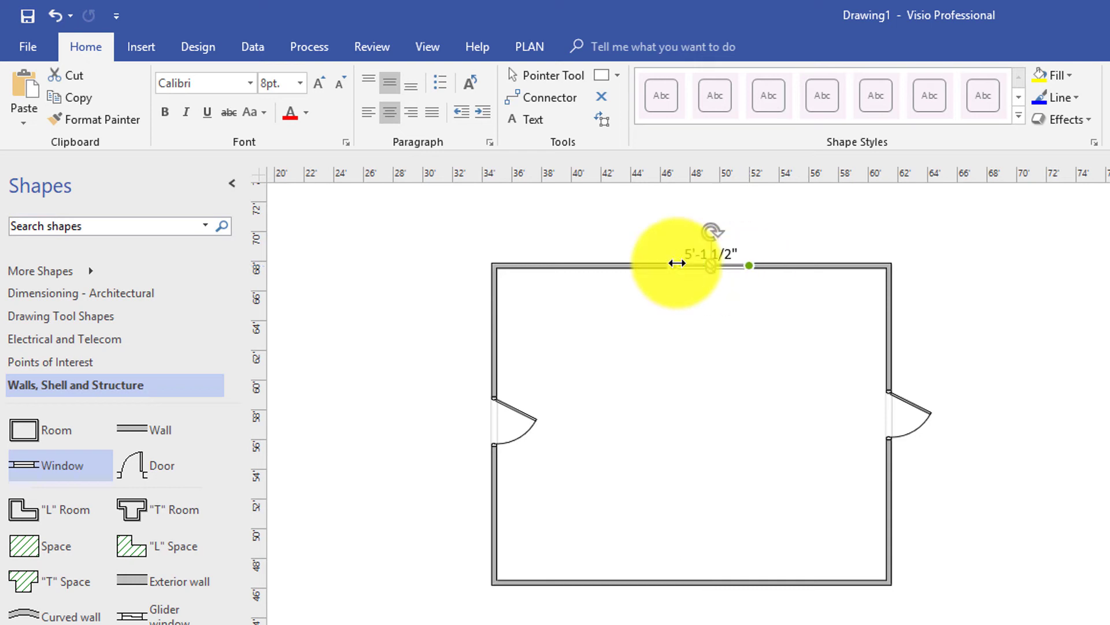
{"action": "left_click_drag", "start_coordinate": [675, 262], "coordinate": [653, 266]}
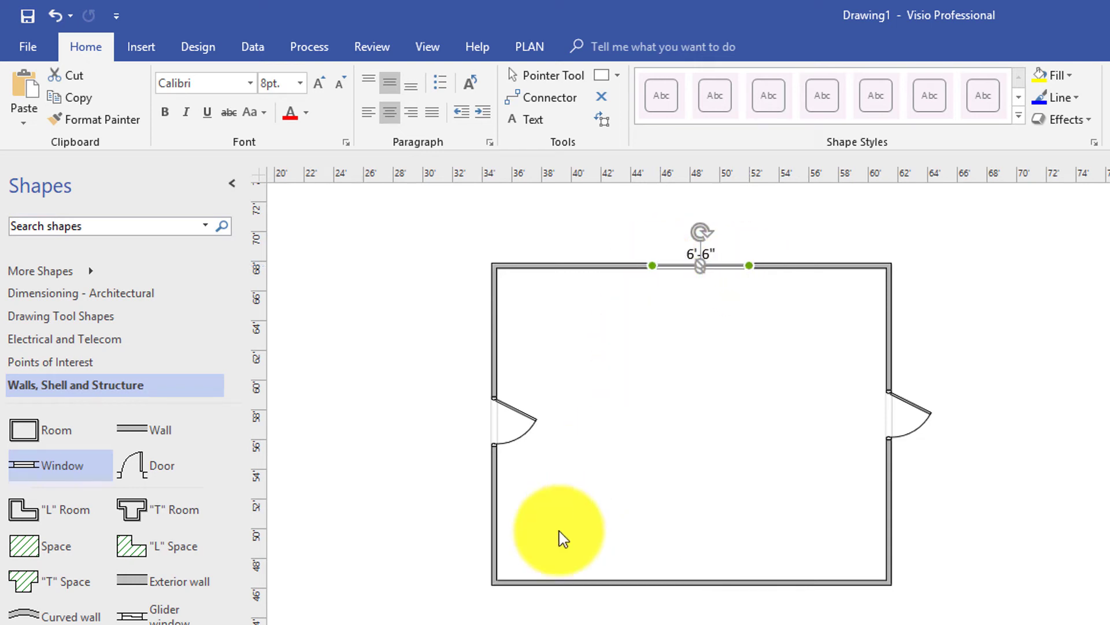
{"action": "left_click_drag", "start_coordinate": [35, 464], "coordinate": [749, 582]}
Widen the bottom window to 6'-0" and add a 20' by 16' room below the first
{"action": "left_click_drag", "start_coordinate": [674, 582], "coordinate": [660, 582]}
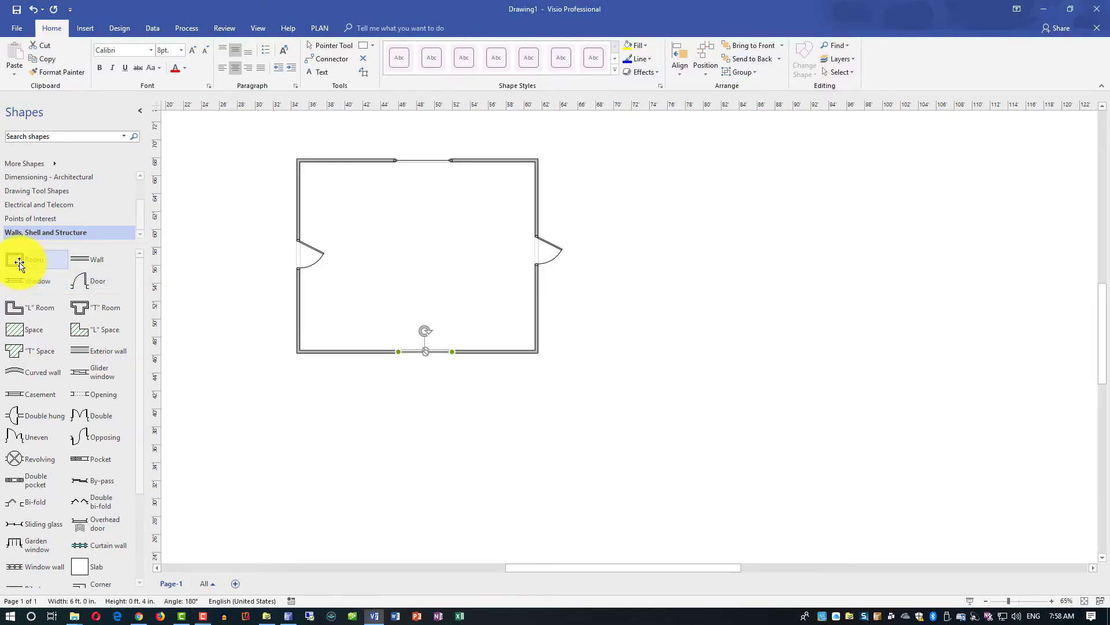
{"action": "left_click_drag", "start_coordinate": [19, 264], "coordinate": [509, 395]}
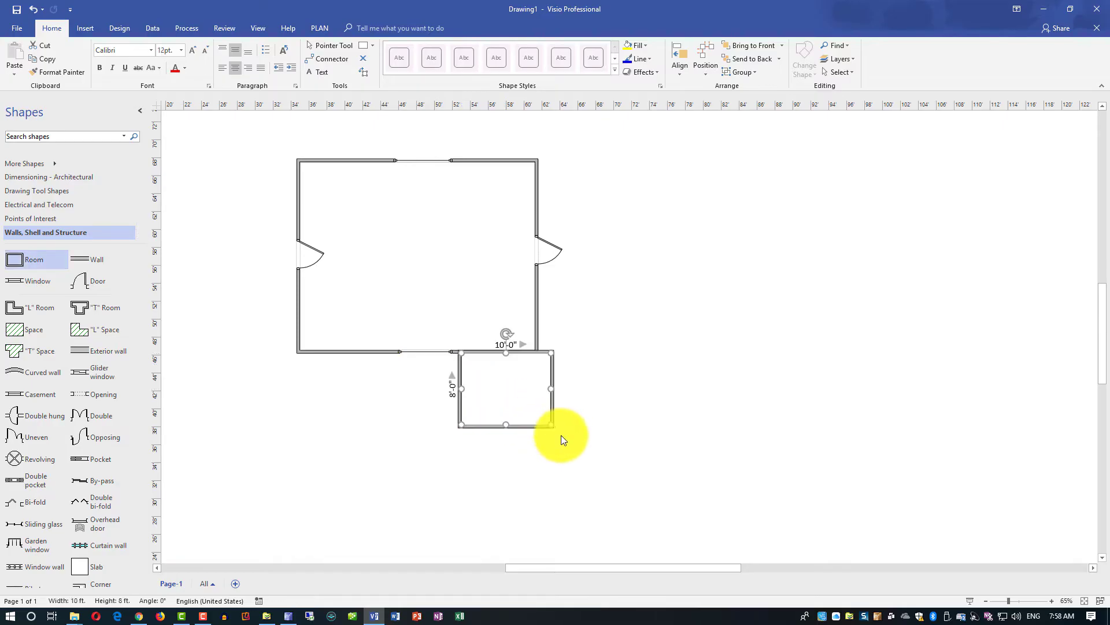
{"action": "left_click_drag", "start_coordinate": [550, 427], "coordinate": [641, 497]}
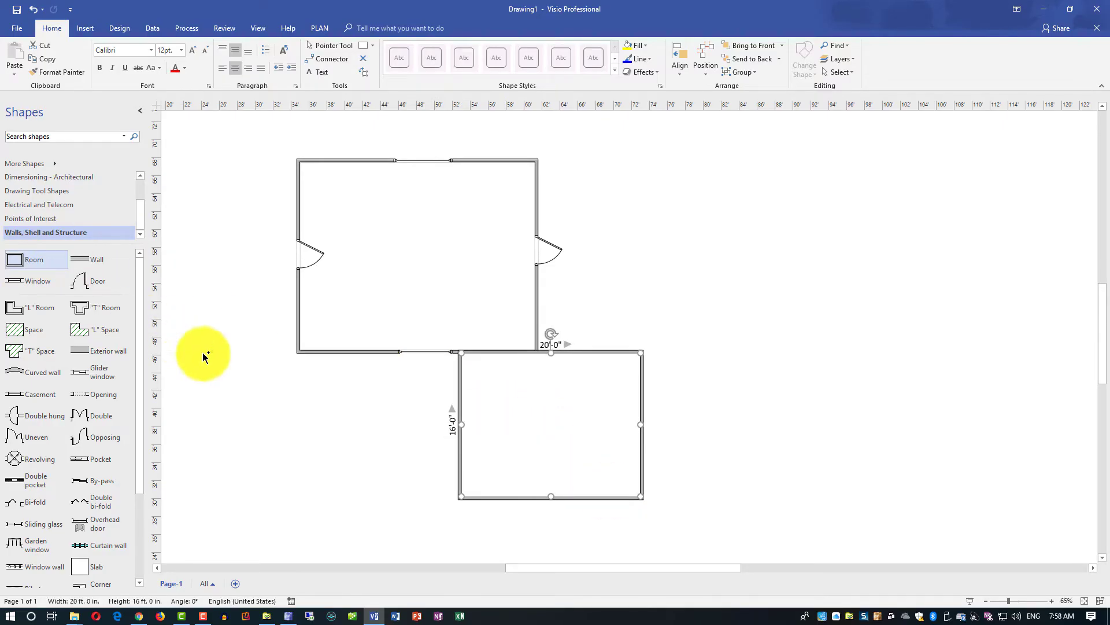
Add a second, roughly 17' by 13'-7" room at the lower left
{"action": "left_click_drag", "start_coordinate": [202, 354], "coordinate": [276, 392]}
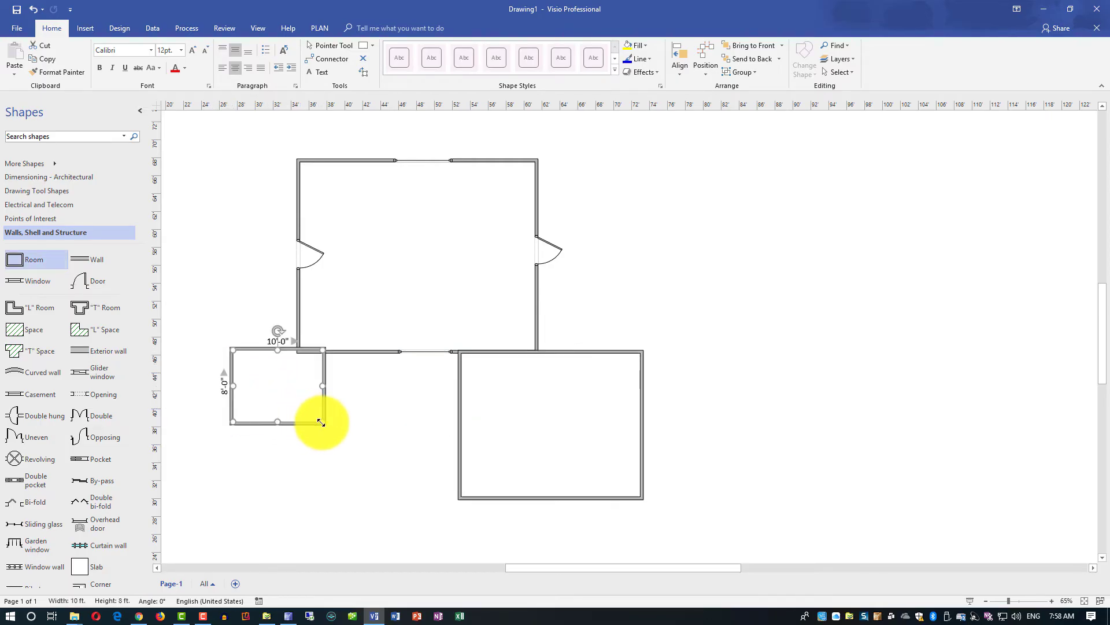
{"action": "left_click_drag", "start_coordinate": [322, 423], "coordinate": [385, 472]}
{"action": "key", "text": "ctrl+z"}
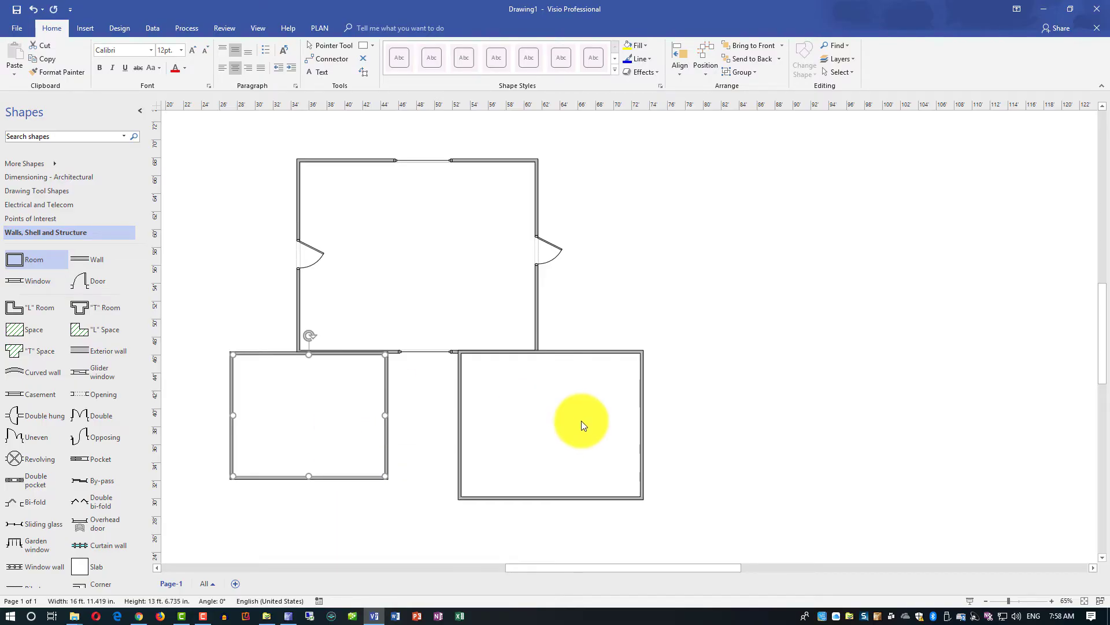
Put a door in the lower-right room's right wall and a window in the lower-left room's left wall
{"action": "left_click_drag", "start_coordinate": [99, 288], "coordinate": [636, 439]}
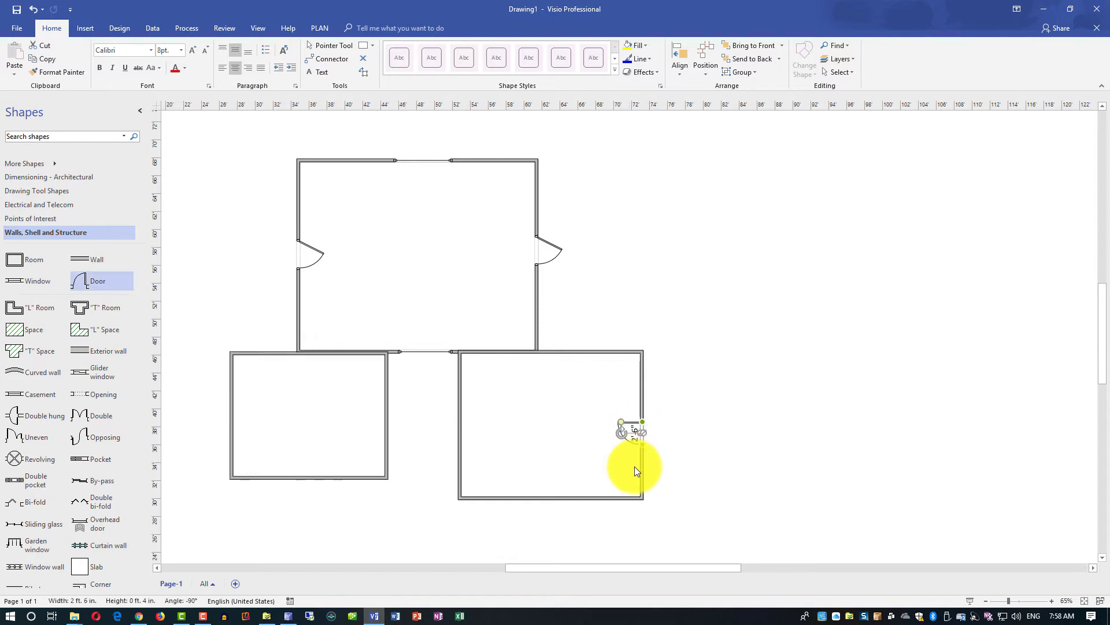
{"action": "left_click_drag", "start_coordinate": [122, 323], "coordinate": [226, 414]}
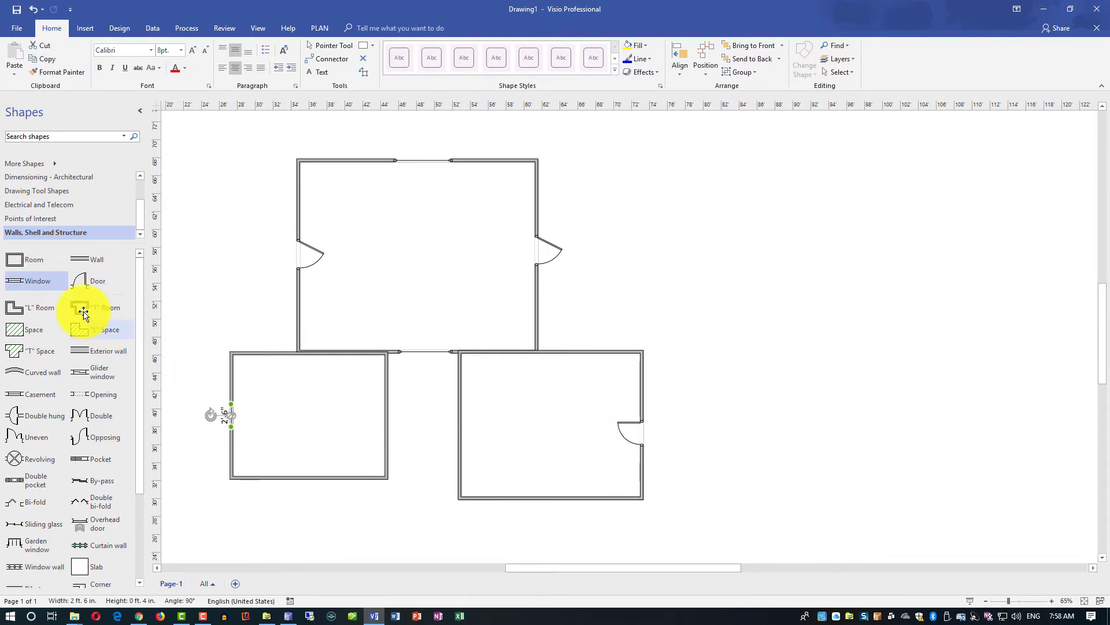
{"action": "left_click", "coordinate": [232, 440]}
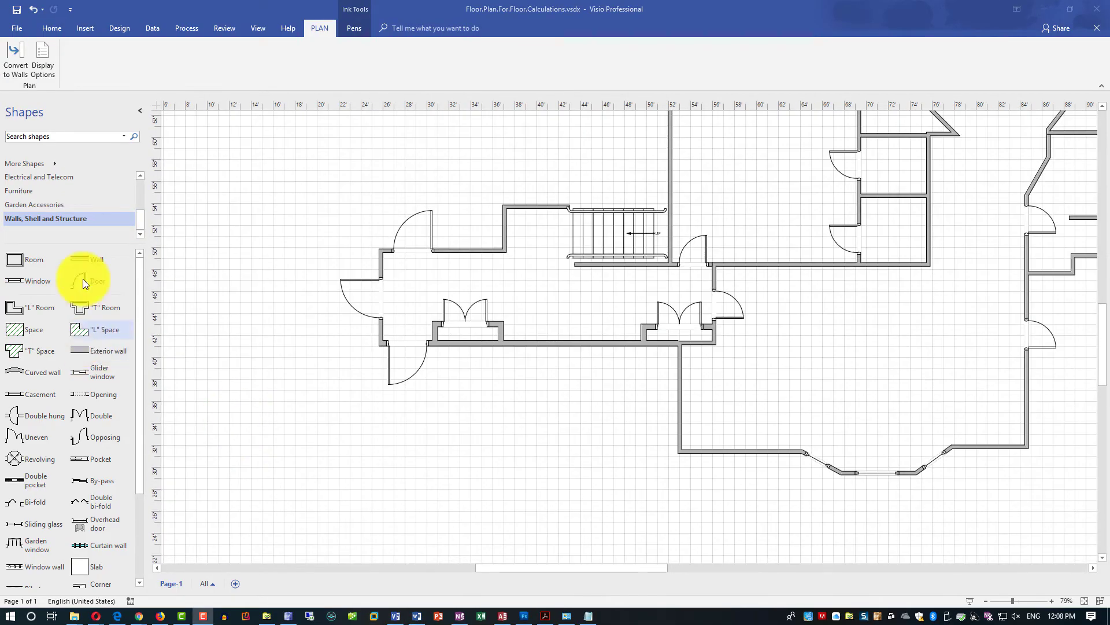
Add a wall and extend it into a vertical wall, then delete a trial 10' by 8' room
{"action": "left_click_drag", "start_coordinate": [89, 261], "coordinate": [476, 471]}
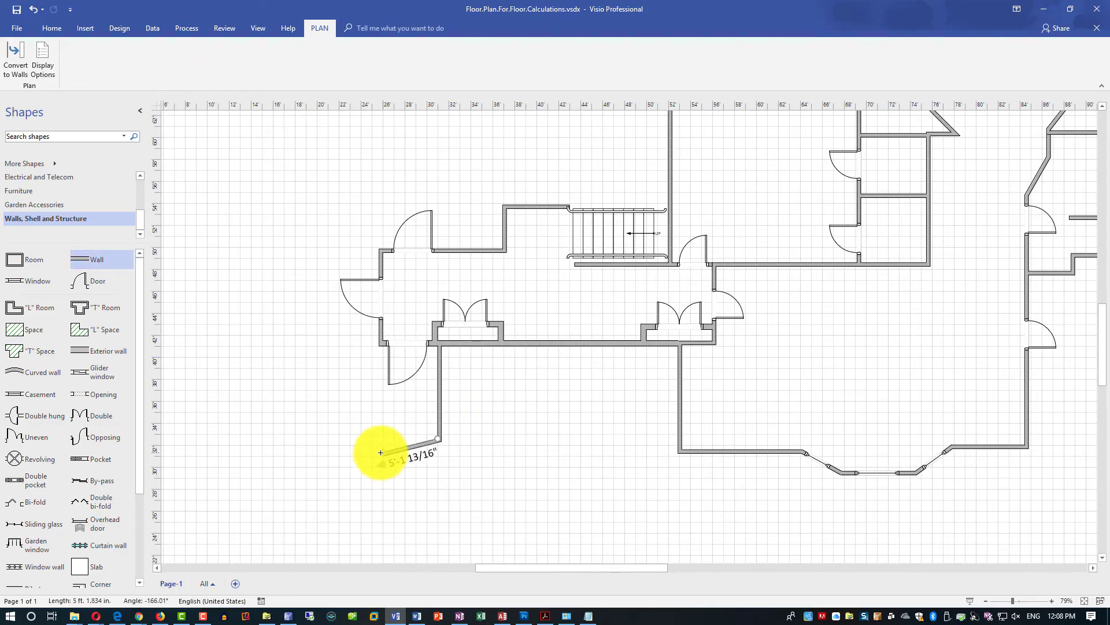
{"action": "left_click_drag", "start_coordinate": [376, 451], "coordinate": [383, 438]}
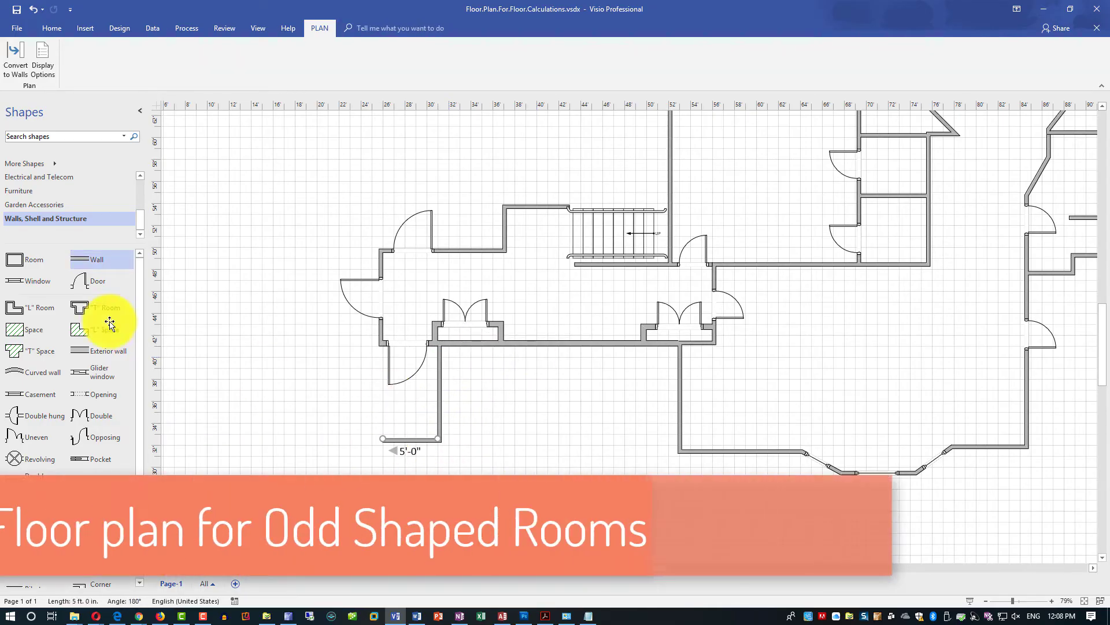
{"action": "left_click_drag", "start_coordinate": [20, 260], "coordinate": [324, 299]}
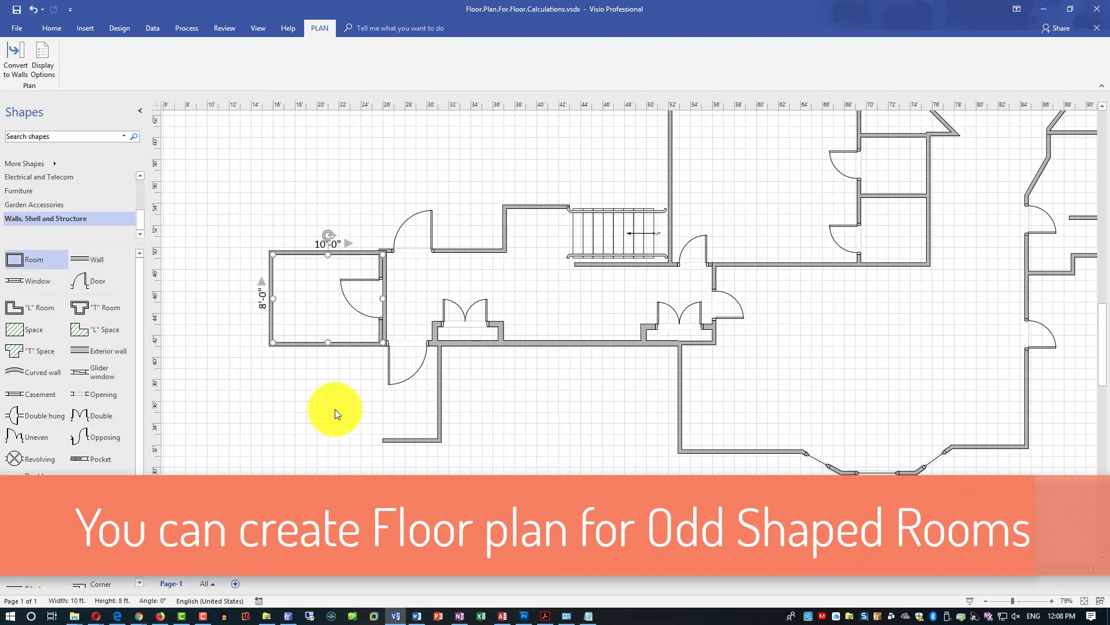
{"action": "key", "text": "Delete"}
Frame the old room with an 8'-0" top wall, left wall, 16'-0" bottom wall and short corner wall
{"action": "left_click_drag", "start_coordinate": [86, 260], "coordinate": [207, 253]}
{"action": "left_click_drag", "start_coordinate": [426, 303], "coordinate": [203, 409]}
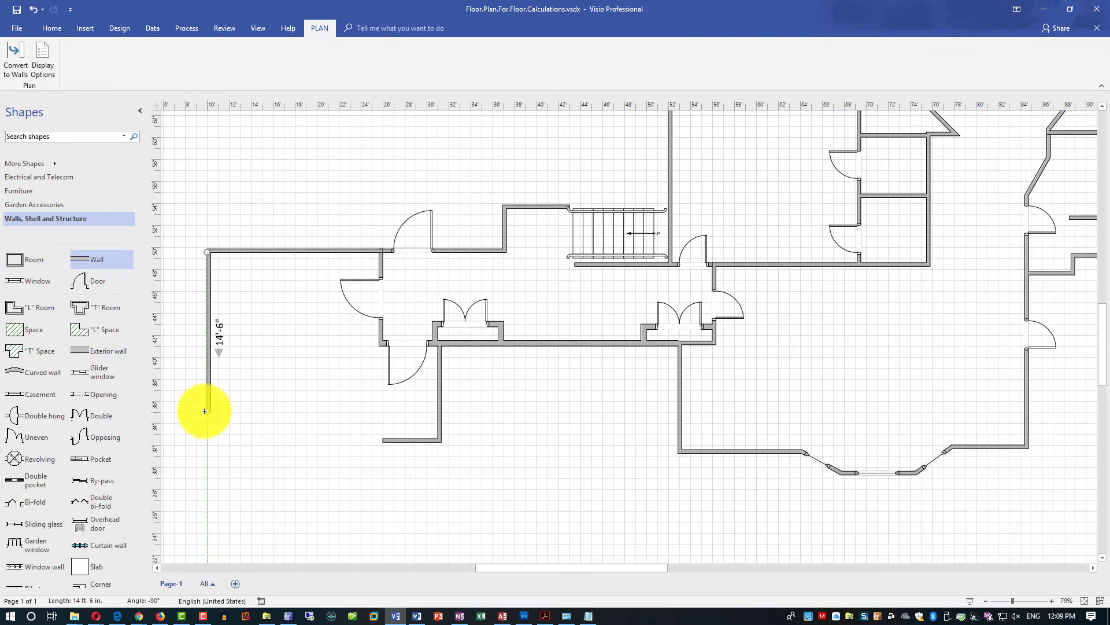
{"action": "left_click_drag", "start_coordinate": [87, 260], "coordinate": [383, 412]}
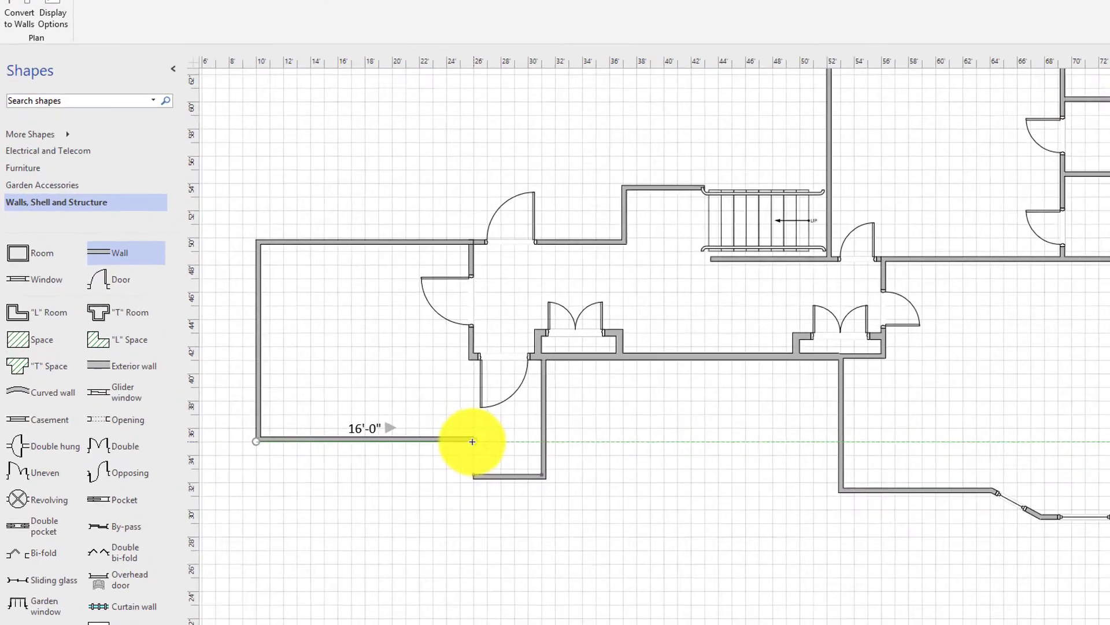
{"action": "left_click_drag", "start_coordinate": [92, 261], "coordinate": [383, 435]}
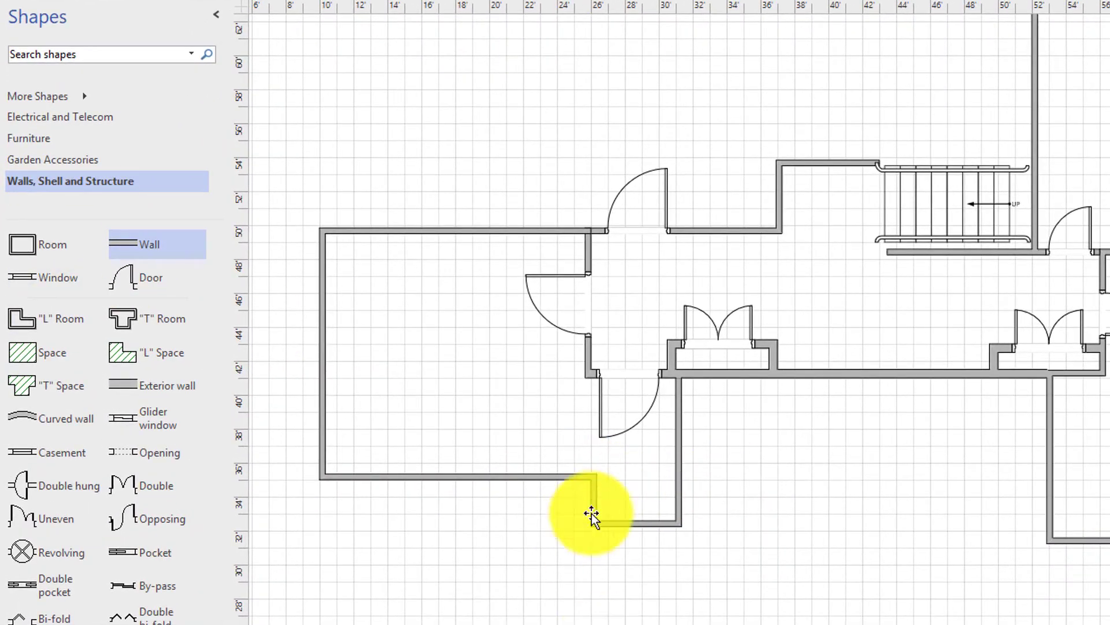
{"action": "left_click_drag", "start_coordinate": [592, 515], "coordinate": [580, 506]}
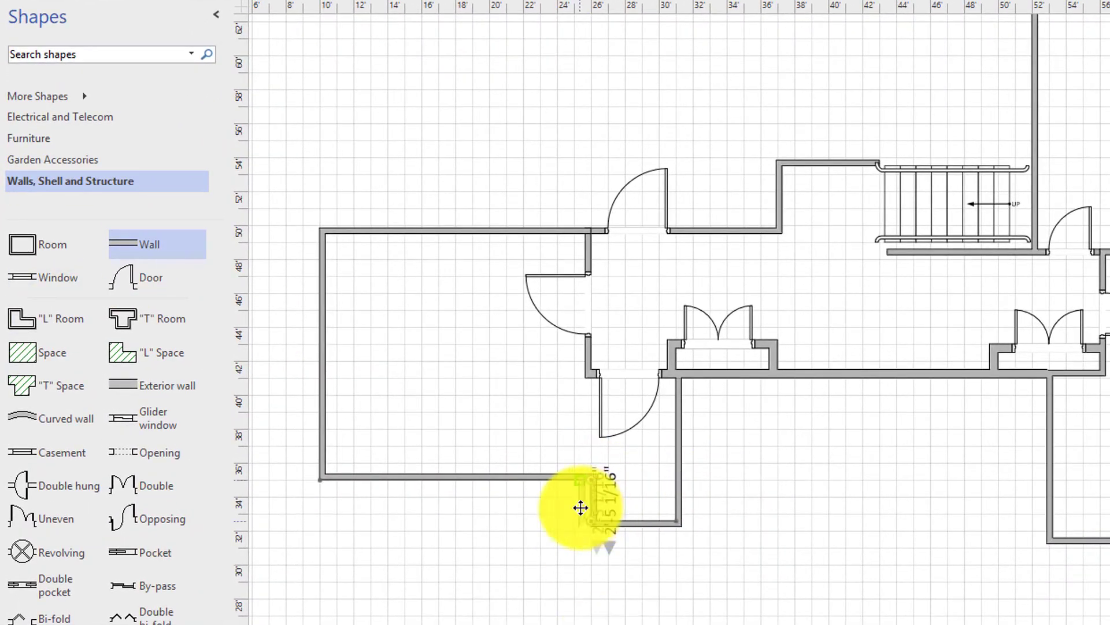
{"action": "left_click_drag", "start_coordinate": [138, 244], "coordinate": [650, 409]}
{"action": "left_click_drag", "start_coordinate": [710, 377], "coordinate": [580, 489]}
Drag the right wall's end point about 5 feet downward past the bottom corner
{"action": "scroll", "coordinate": [581, 488], "scroll_direction": "down", "scroll_amount": 3}
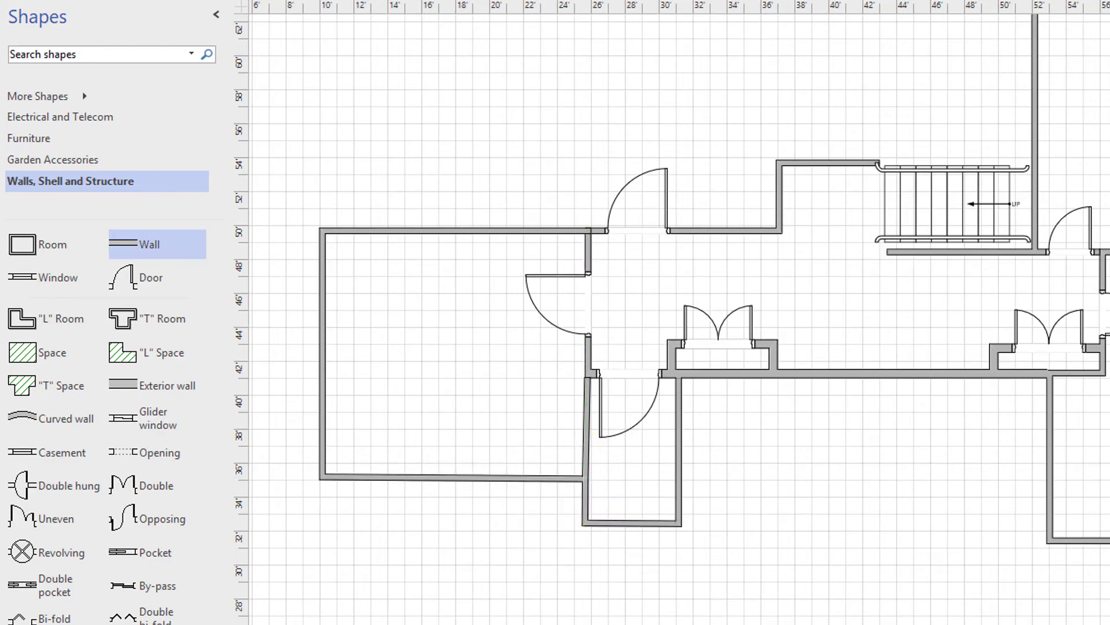
{"action": "scroll", "coordinate": [795, 516], "scroll_direction": "up", "scroll_amount": 3}
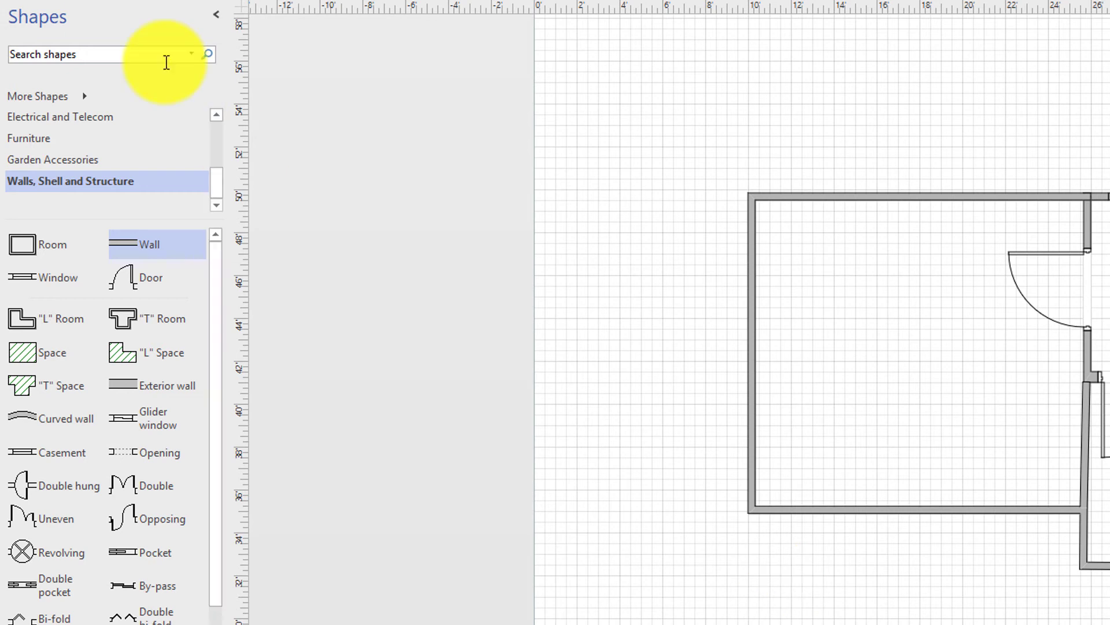
{"action": "left_click_drag", "start_coordinate": [1088, 572], "coordinate": [1064, 404]}
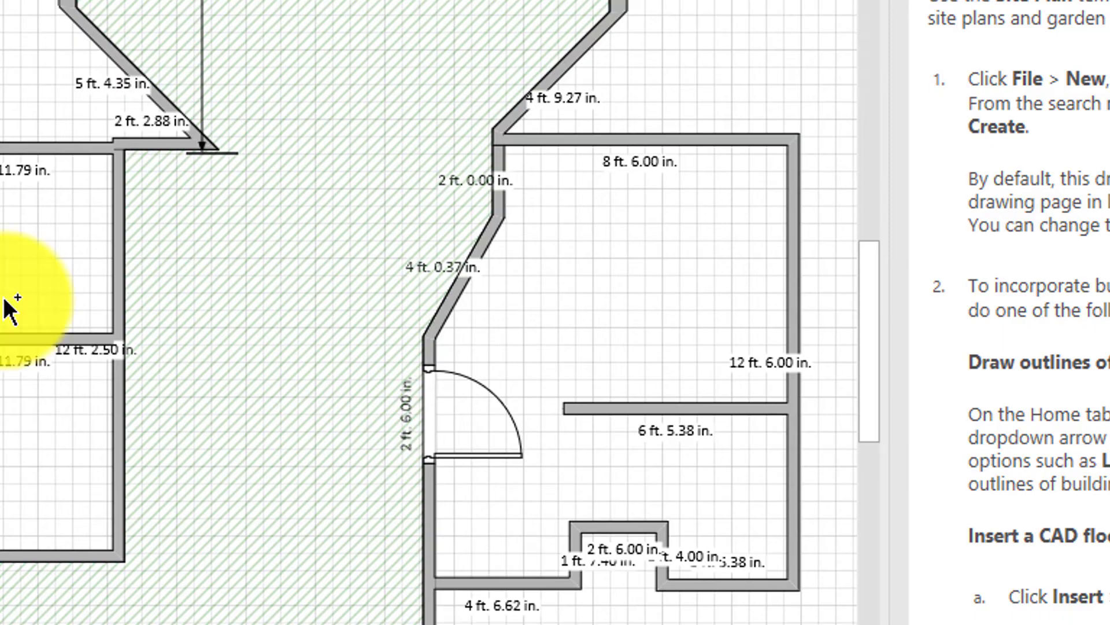
Place an Office space shape in the room and Auto Size it to fill the walls at 112 sq. ft
{"action": "left_click_drag", "start_coordinate": [12, 304], "coordinate": [513, 288]}
{"action": "left_click_drag", "start_coordinate": [439, 169], "coordinate": [540, 276]}
{"action": "left_click_drag", "start_coordinate": [781, 516], "coordinate": [747, 482]}
{"action": "left_click_drag", "start_coordinate": [700, 381], "coordinate": [685, 303]}
{"action": "right_click", "coordinate": [697, 280]}
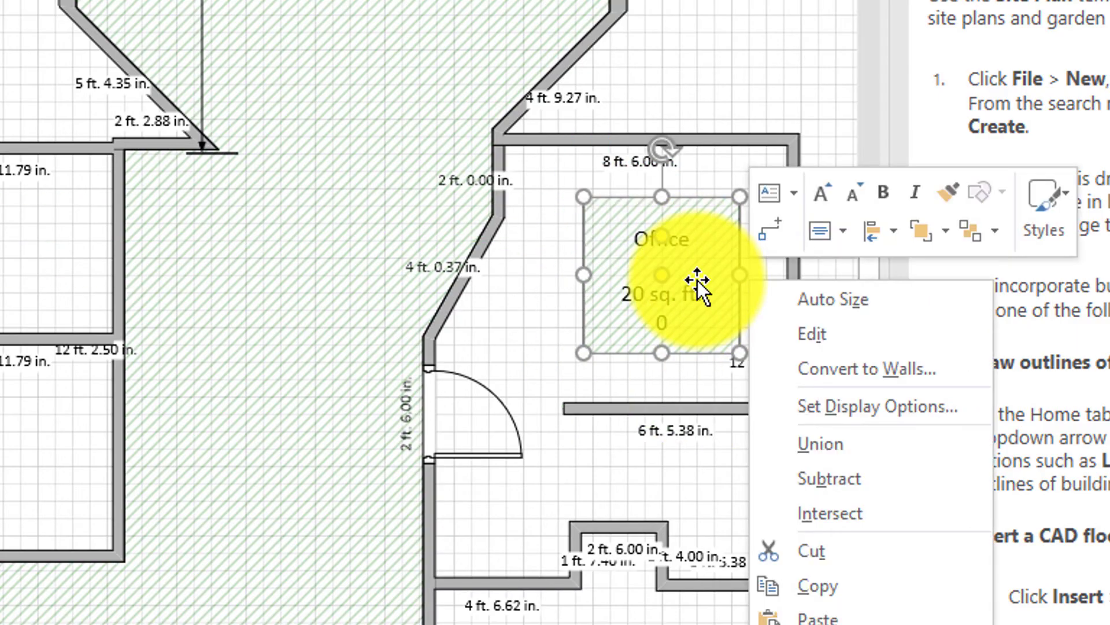
{"action": "left_click", "coordinate": [984, 375]}
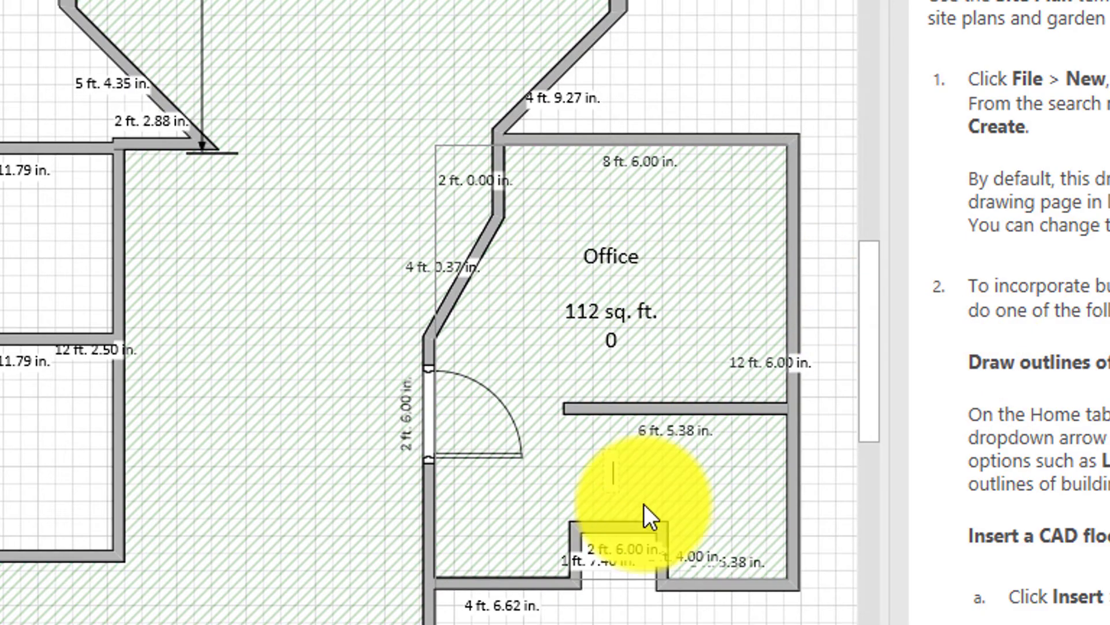
Add a 'Closet' text label below the Office space
{"action": "type", "text": "Closet"}
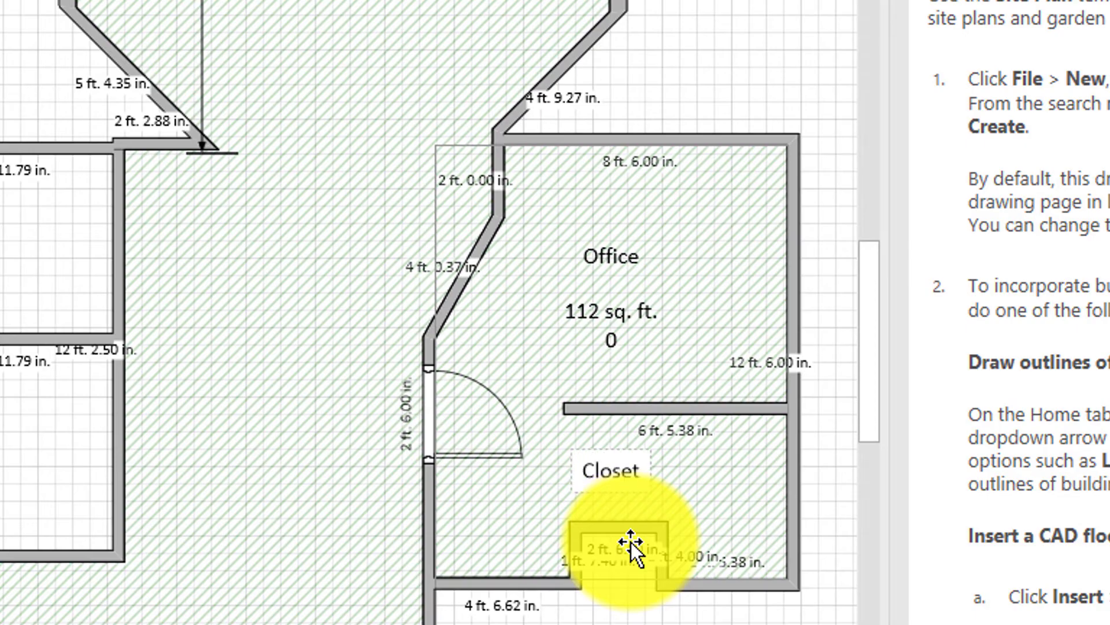
{"action": "left_click", "coordinate": [671, 75]}
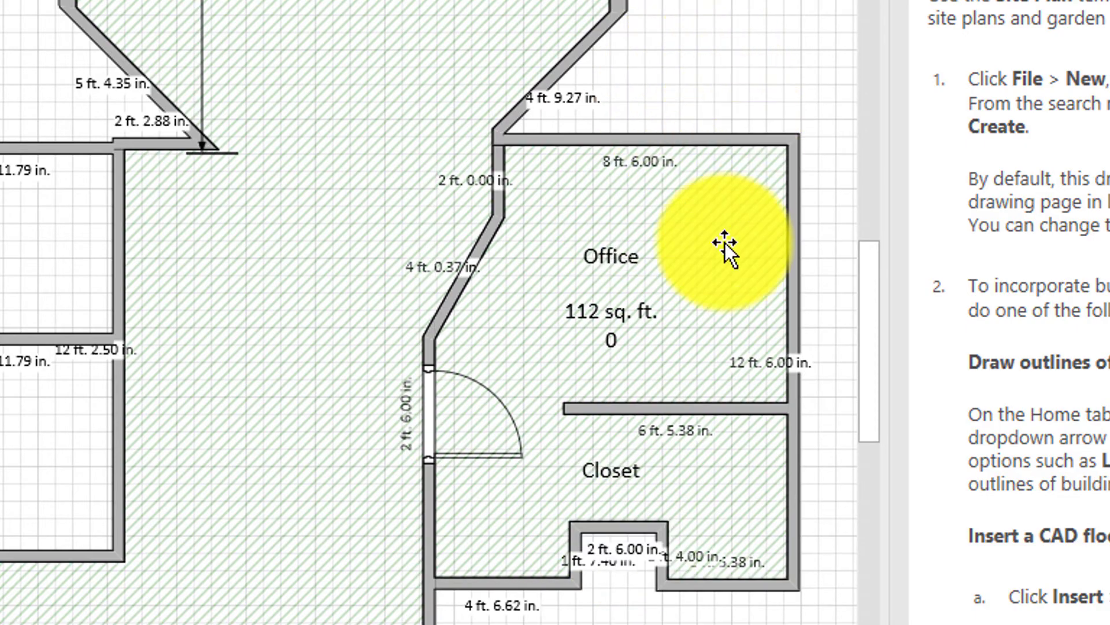
{"action": "left_click", "coordinate": [706, 302]}
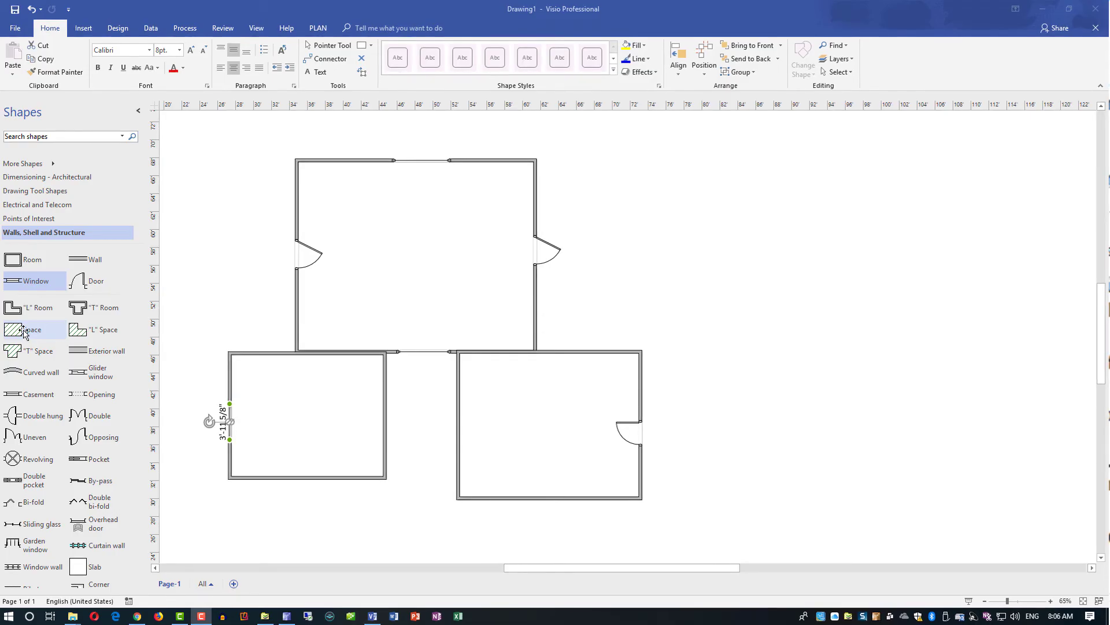
Drop a Space shape into the top room and Auto Size it to fill the walls, showing 551 sq. ft
{"action": "left_click_drag", "start_coordinate": [31, 327], "coordinate": [417, 255]}
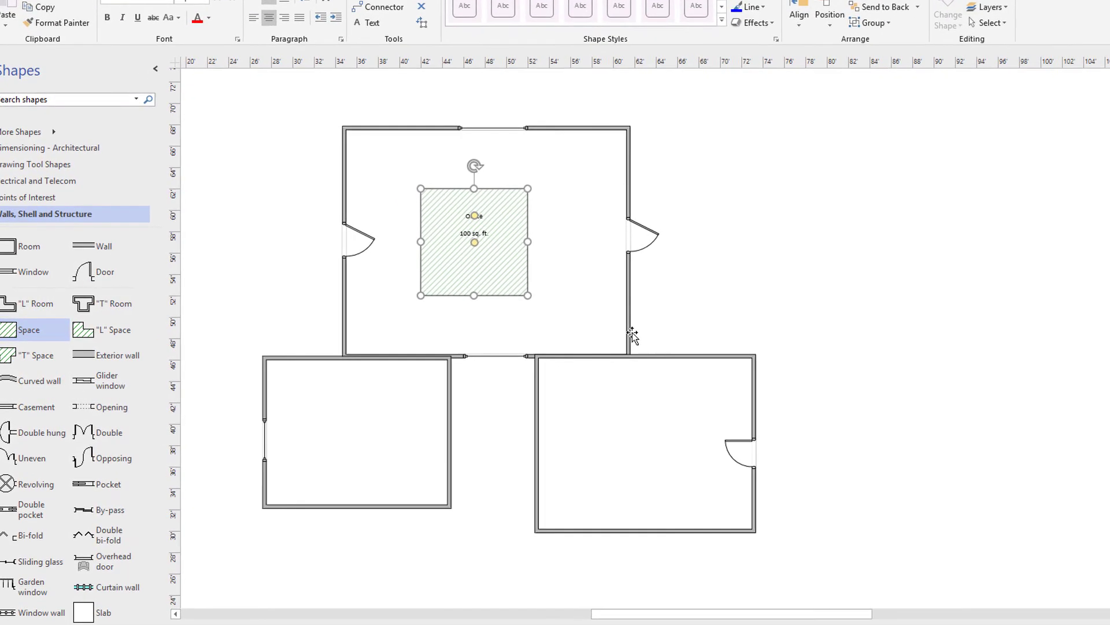
{"action": "right_click", "coordinate": [522, 224]}
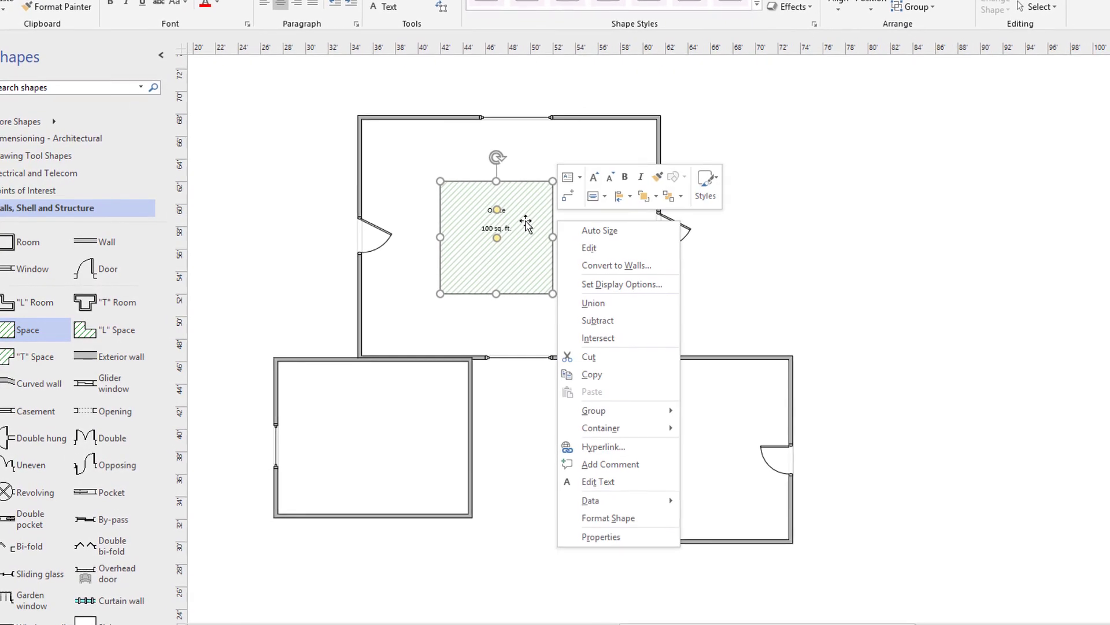
{"action": "left_click", "coordinate": [616, 228]}
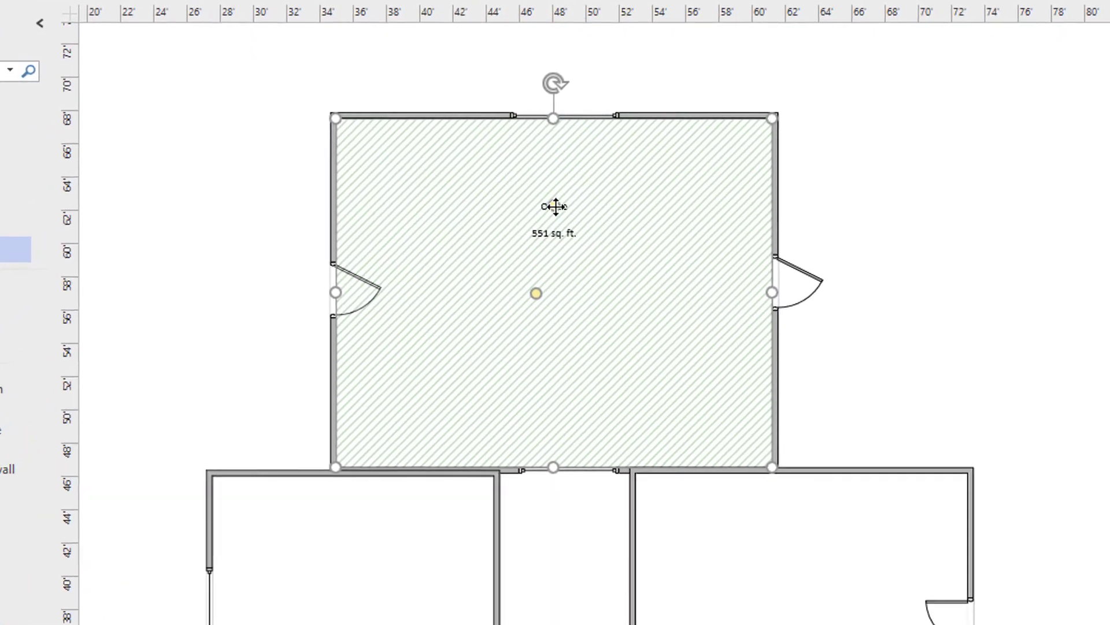
Set the top room space's Shape Data Space use to 'Master Bedroom'
{"action": "right_click", "coordinate": [677, 229]}
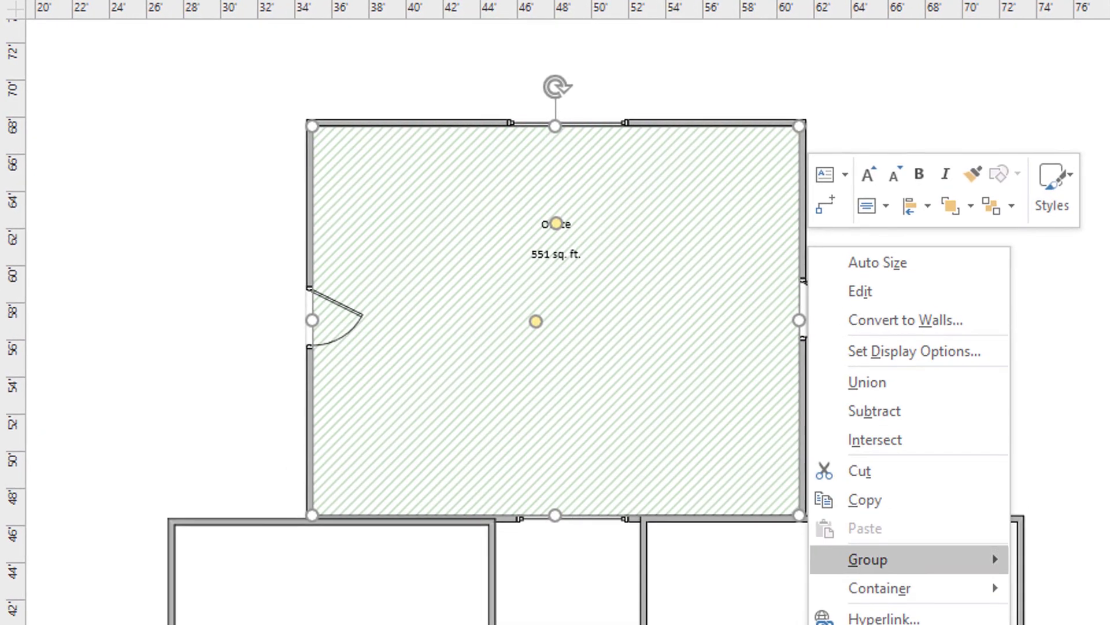
{"action": "left_click", "coordinate": [867, 622]}
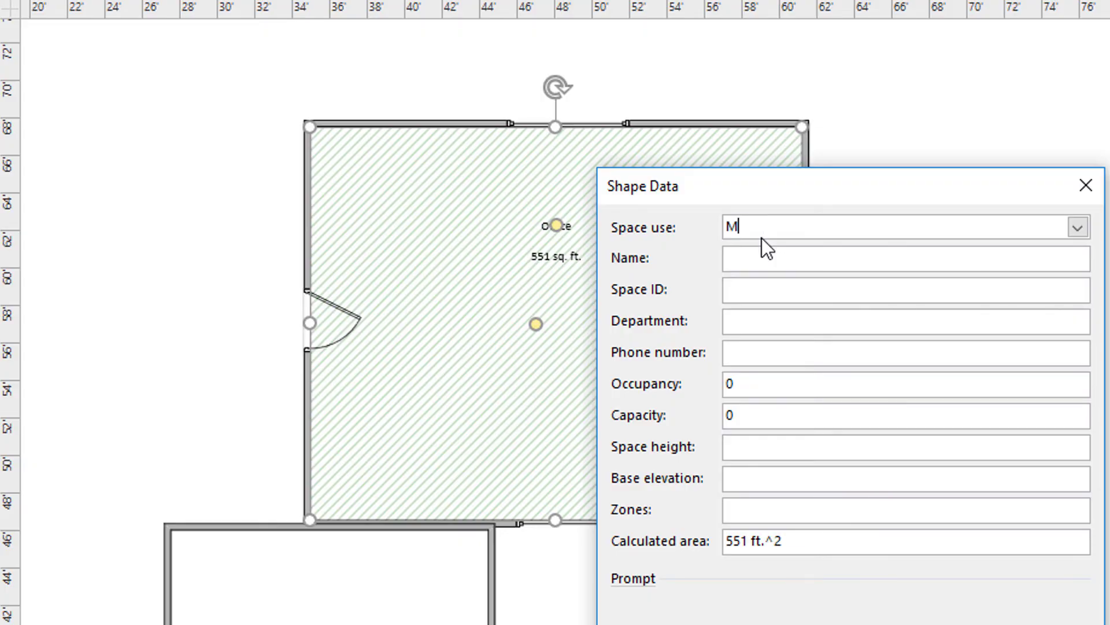
{"action": "type", "text": "Master Bedroom"}
{"action": "key", "text": "Return"}
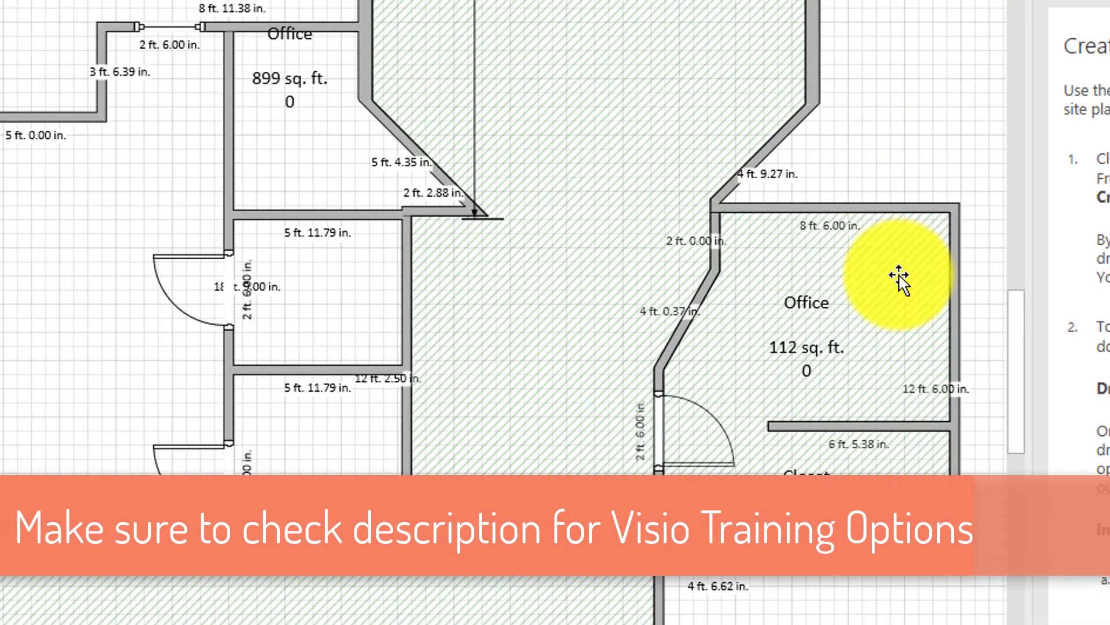
Change the Office space's Space use to 'Closet' in Shape Data
{"action": "right_click", "coordinate": [953, 269]}
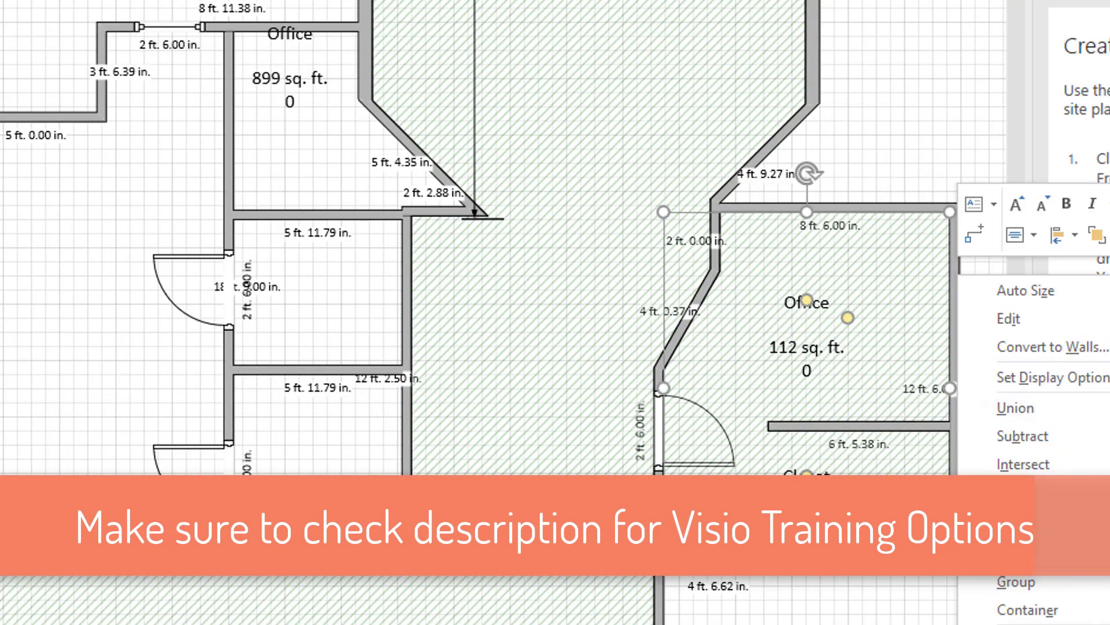
{"action": "left_click", "coordinate": [1004, 317]}
{"action": "type", "text": "Closet"}
{"action": "key", "text": "Return"}
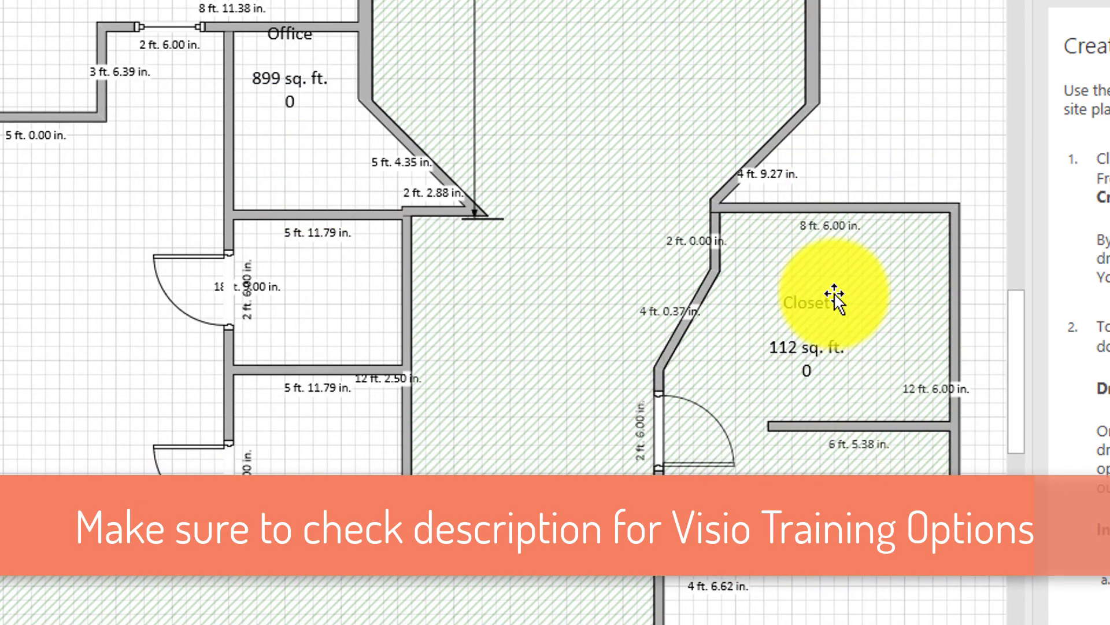
Add a width dimension line across the Closet, gluing its ends to the walls
{"action": "scroll", "coordinate": [780, 558], "scroll_direction": "down", "scroll_amount": 3}
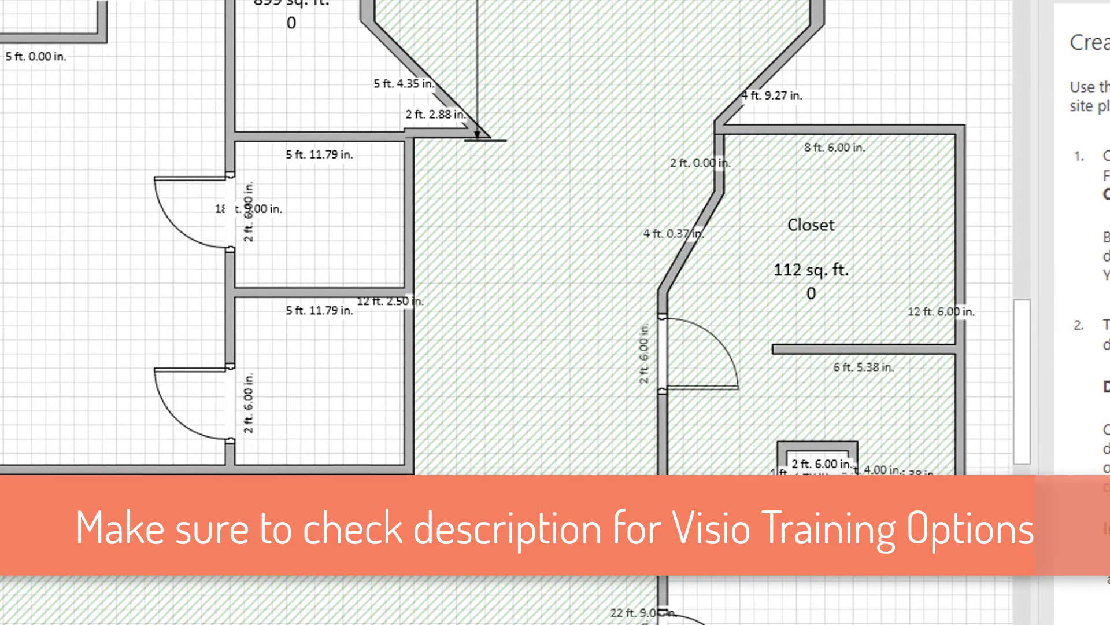
{"action": "scroll", "coordinate": [752, 583], "scroll_direction": "right", "scroll_amount": 5}
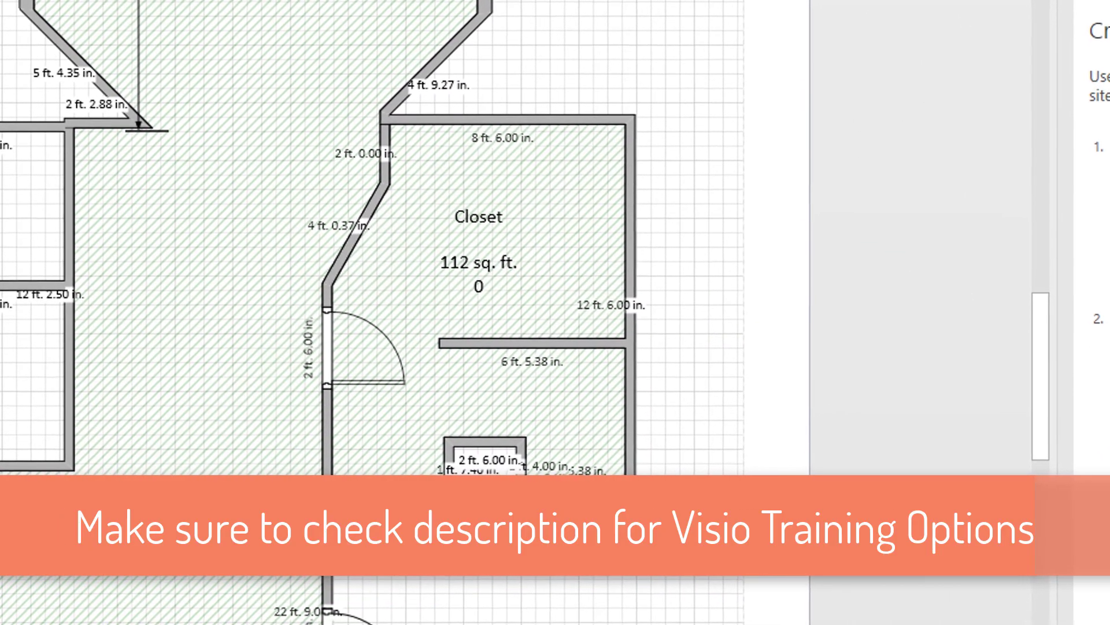
{"action": "left_click_drag", "start_coordinate": [341, 342], "coordinate": [359, 305]}
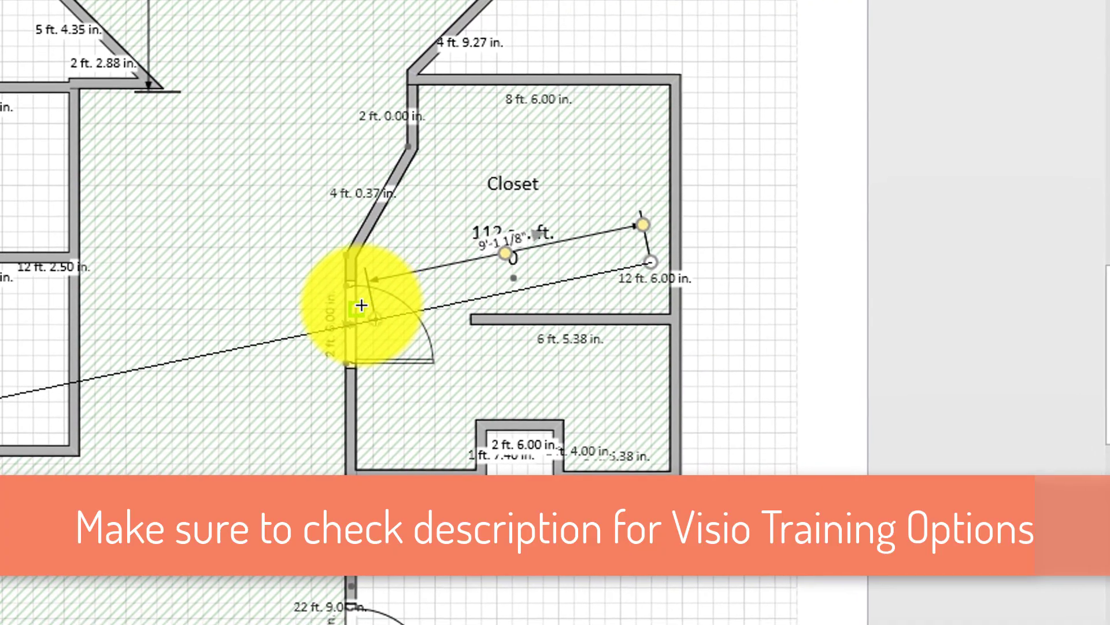
{"action": "left_click_drag", "start_coordinate": [643, 266], "coordinate": [665, 299]}
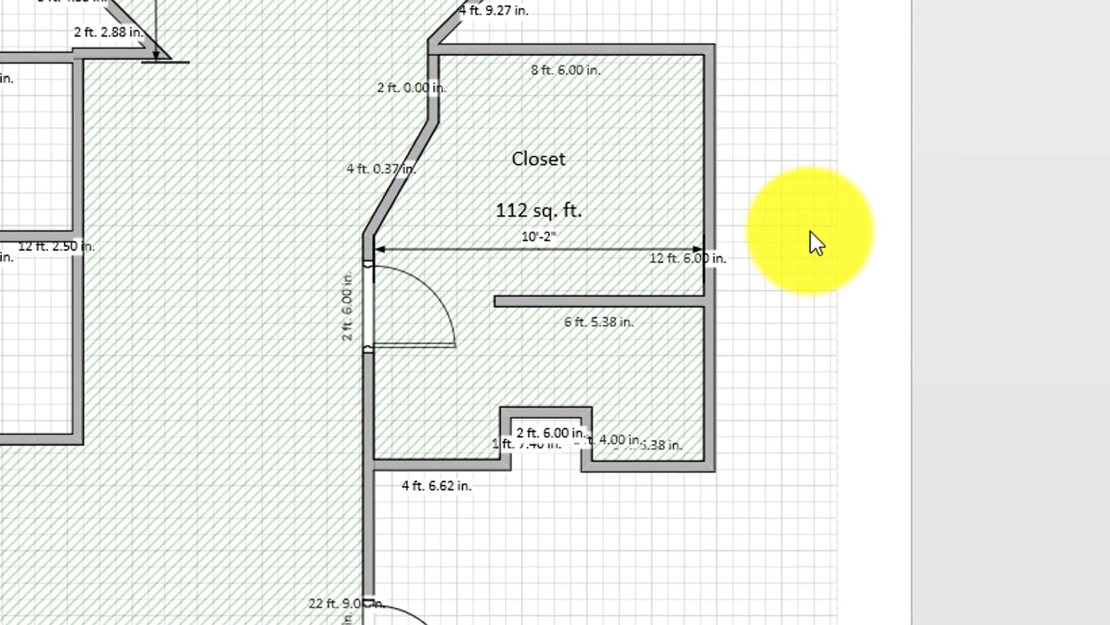
Move the Closet's right wall outward so the width reads 10'-6 1/2"
{"action": "left_click", "coordinate": [698, 210]}
{"action": "left_click_drag", "start_coordinate": [728, 195], "coordinate": [754, 227]}
{"action": "left_click_drag", "start_coordinate": [763, 288], "coordinate": [771, 288]}
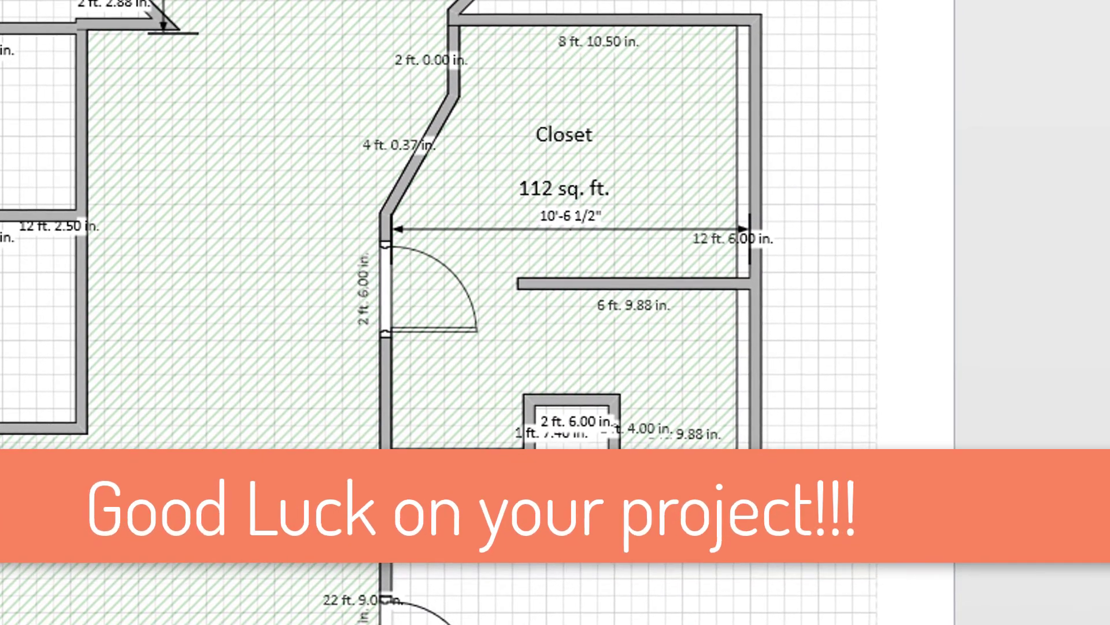
{"action": "left_click_drag", "start_coordinate": [258, 382], "coordinate": [508, 90]}
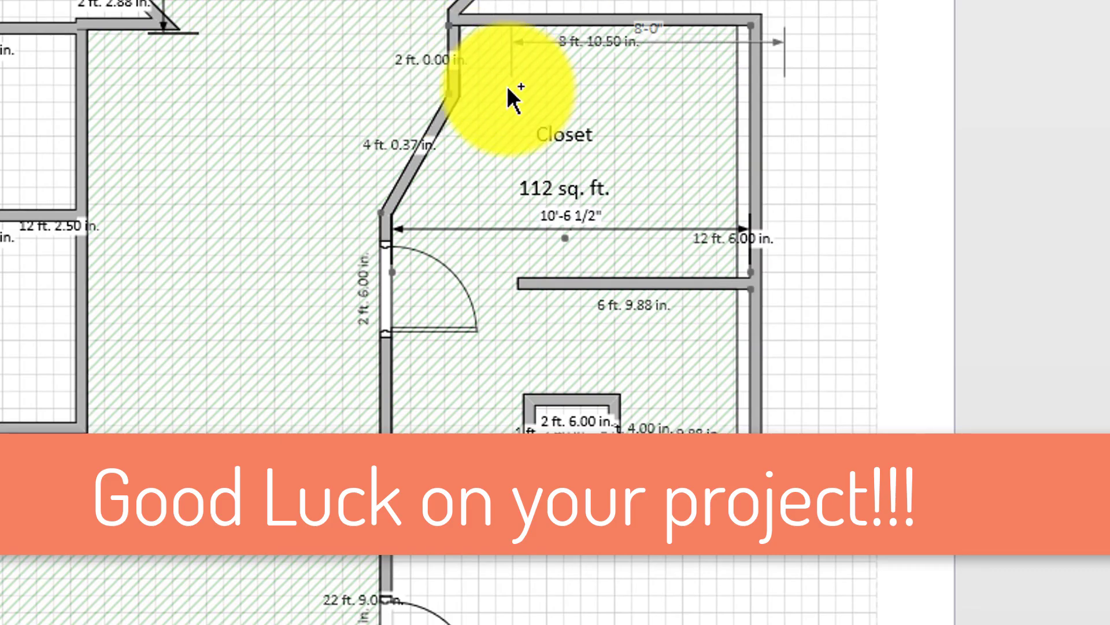